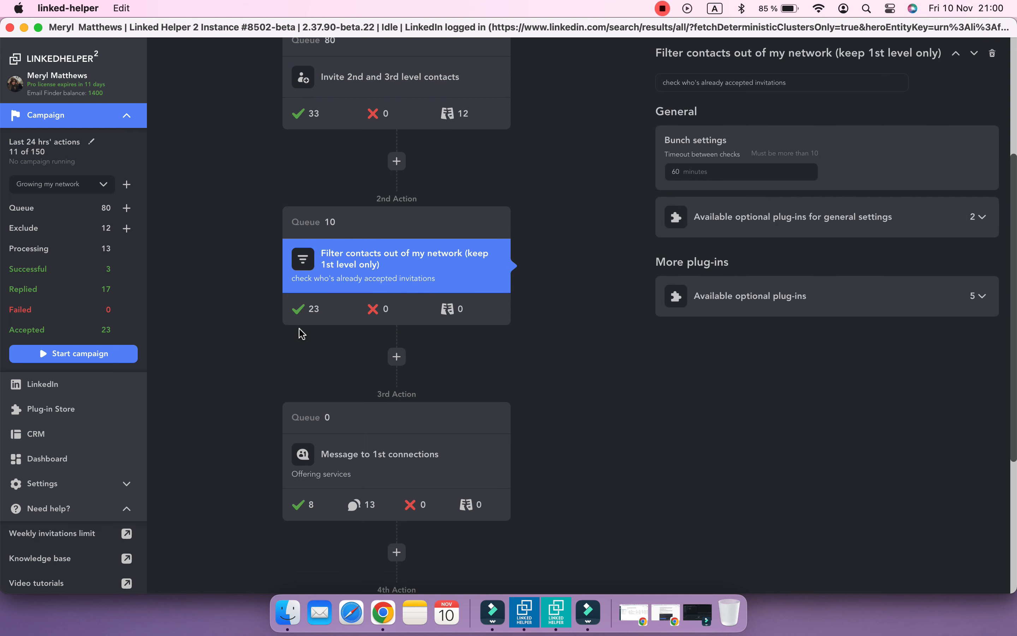
Step: Review the settings of the campaign's Message to 1st connections action, and open the Check for replies action
scroll(301, 333, down, 4)
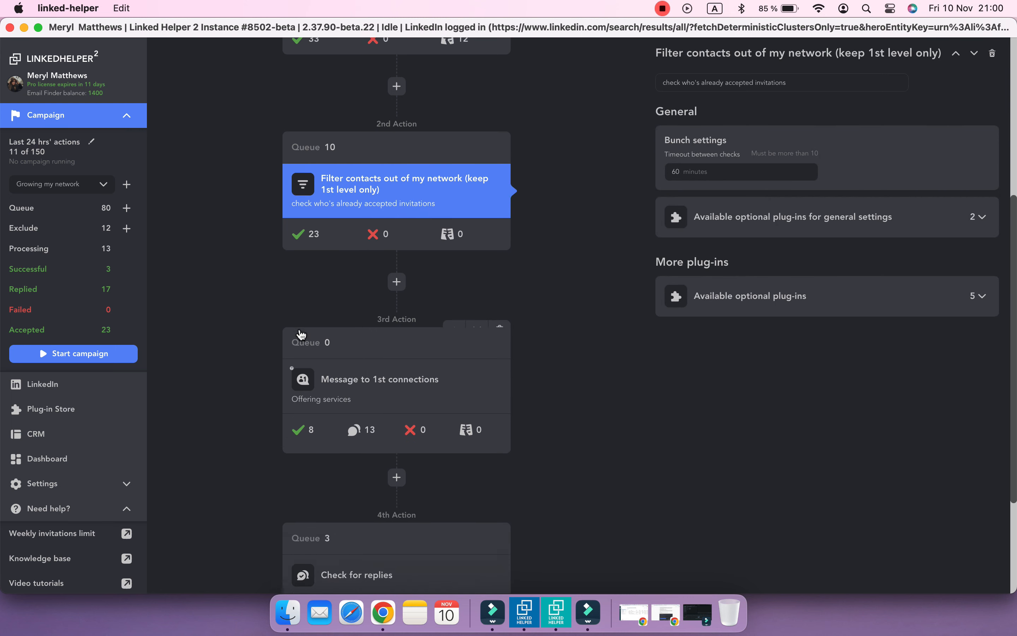
click(298, 334)
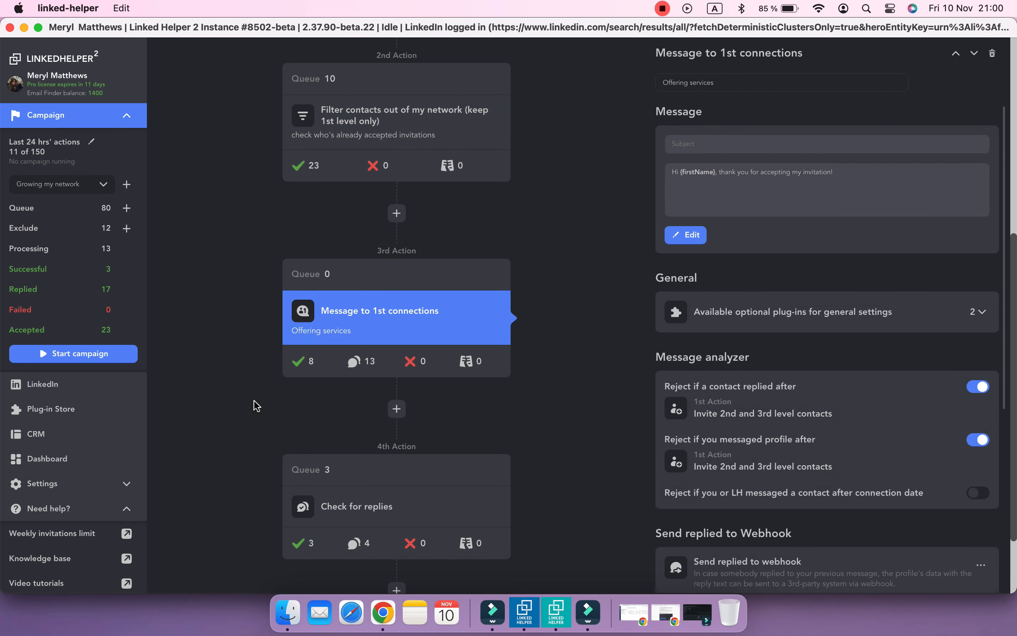
scroll(257, 401, down, 3)
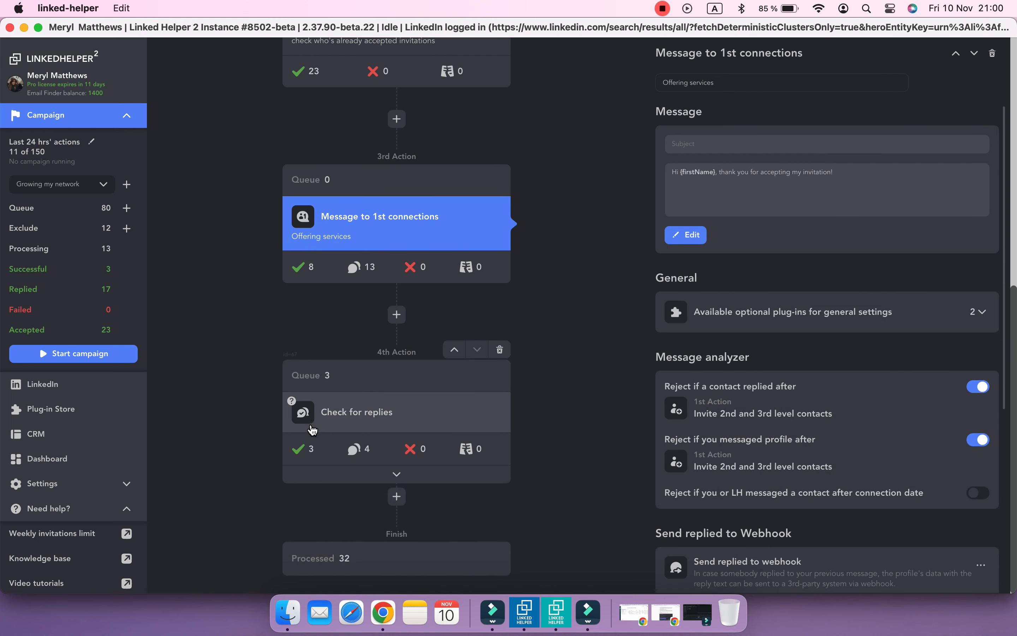
click(310, 426)
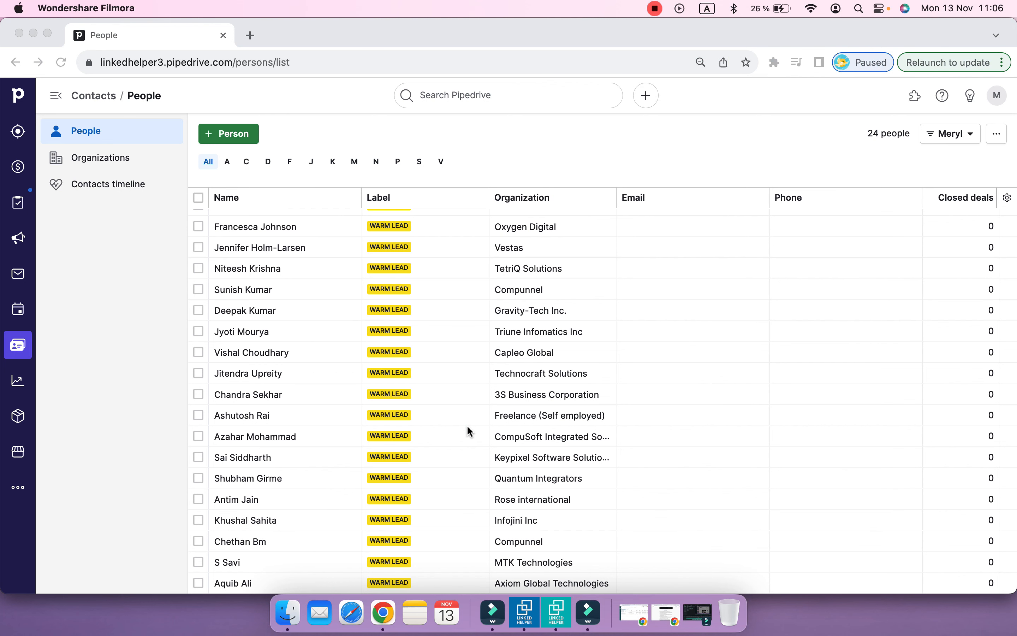
Step: Examine the columns of the Pipedrive People list, including the lh_ custom fields such as lh_current_company and lh_event
scroll(468, 426, right, 5)
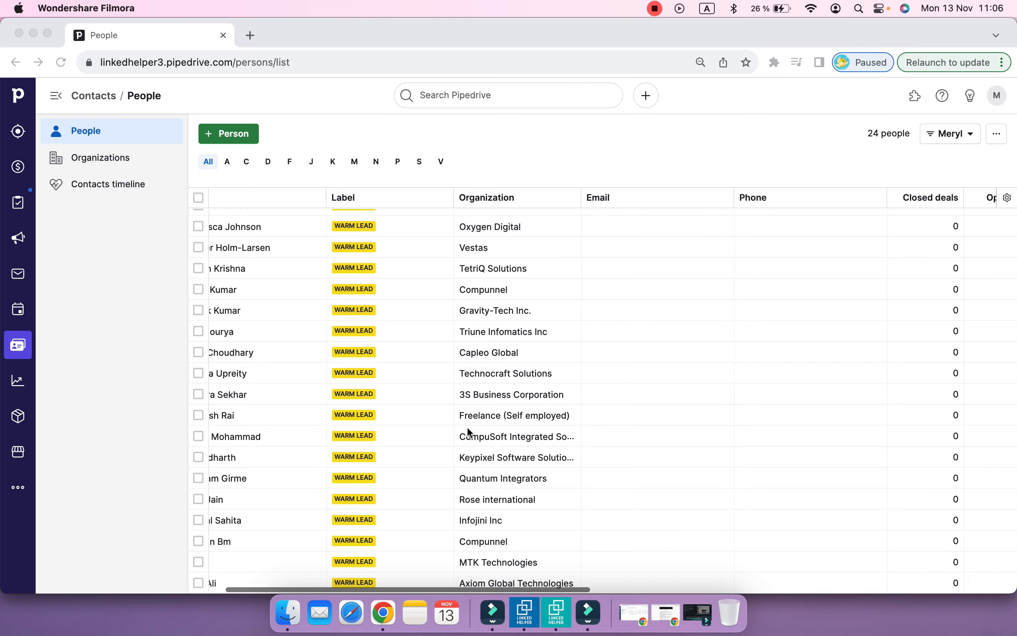
scroll(470, 433, right, 10)
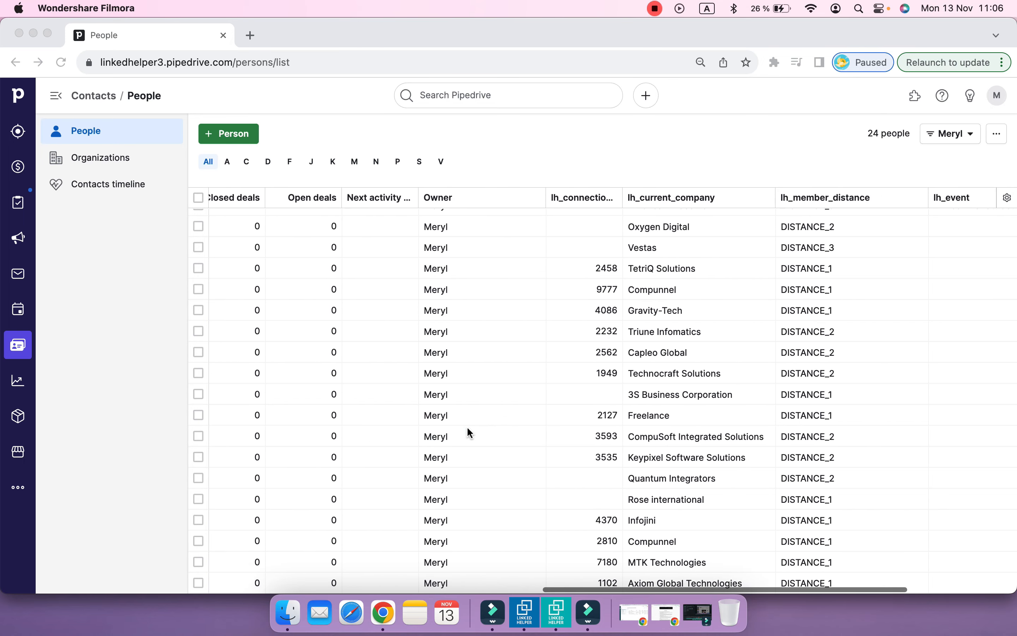
scroll(467, 427, right, 1)
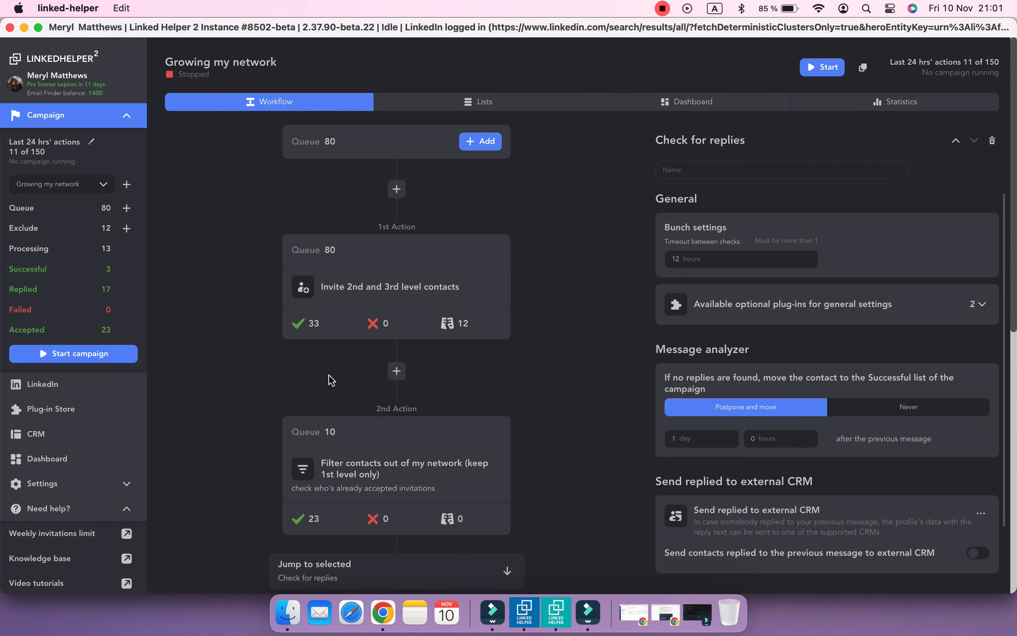
Step: Add a Send person to external CRM action after Invite 2nd and 3rd level contacts, with Pipedrive CRM and the existing access token
click(315, 304)
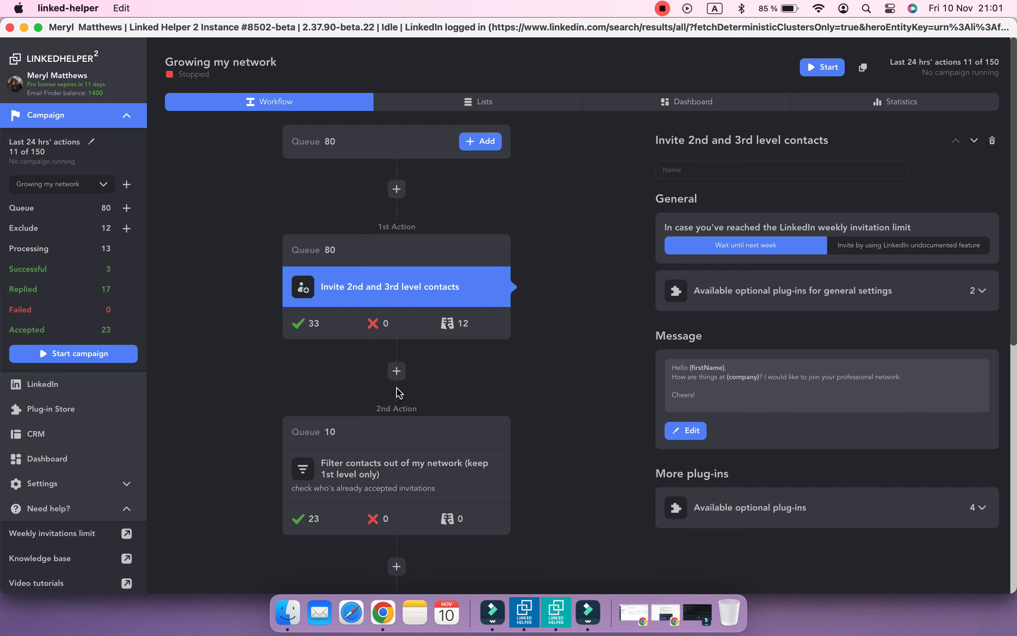
click(397, 370)
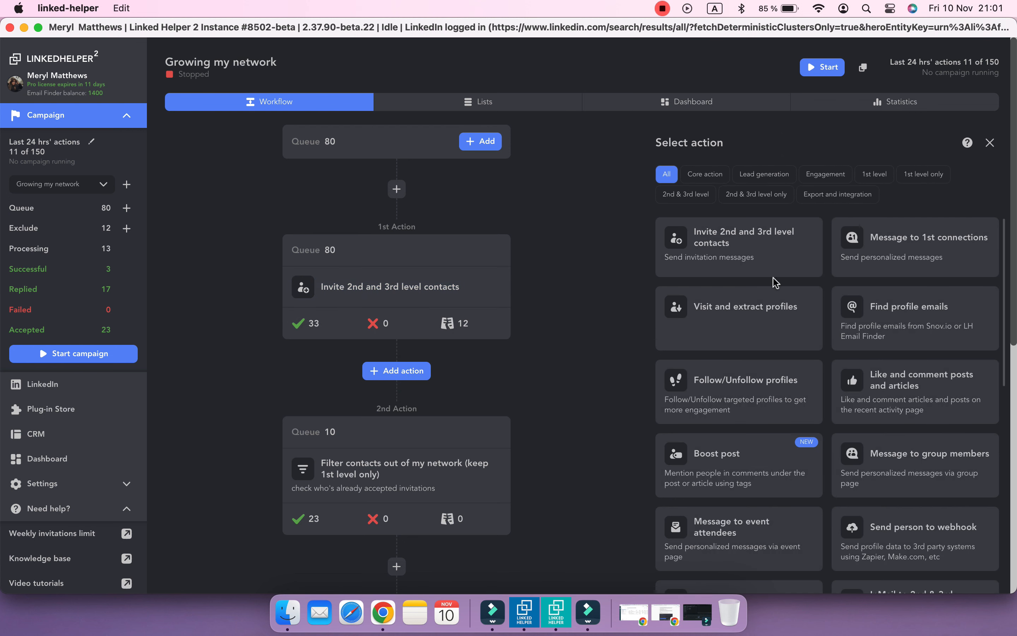
click(849, 206)
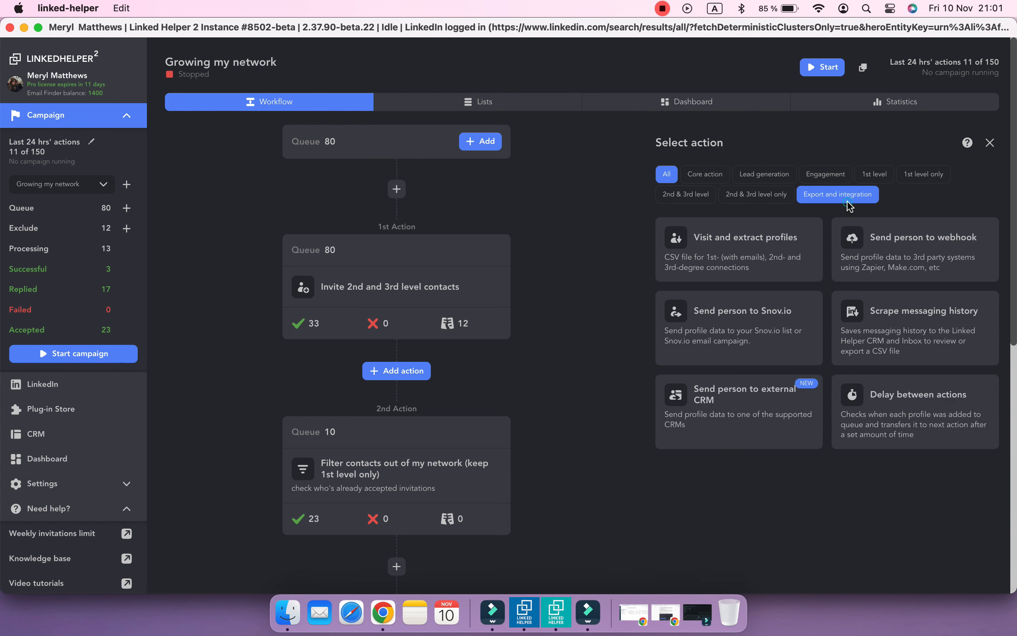
mouse_move(770, 437)
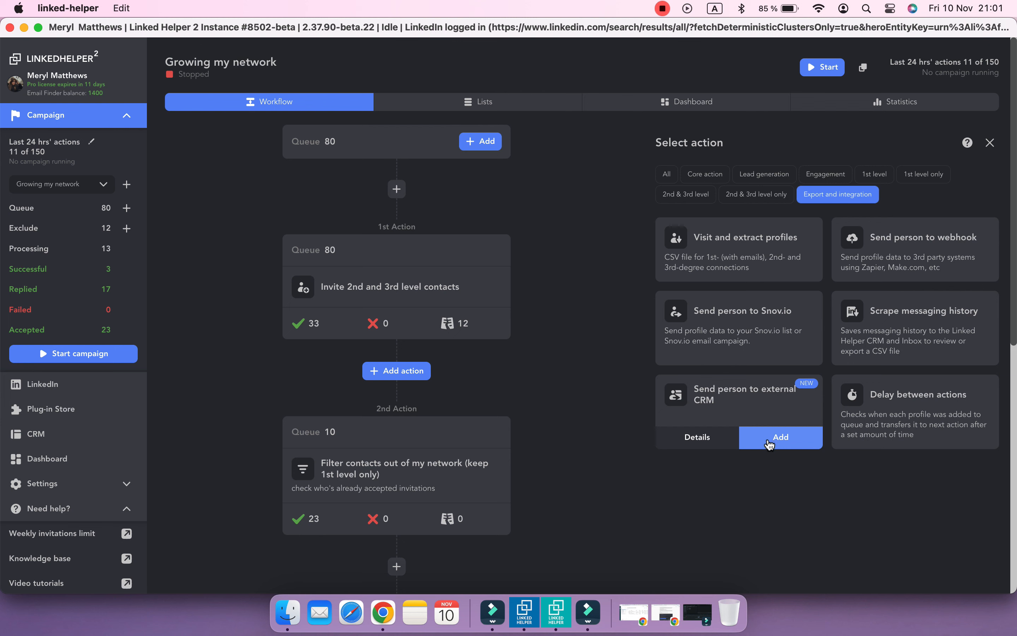
click(769, 445)
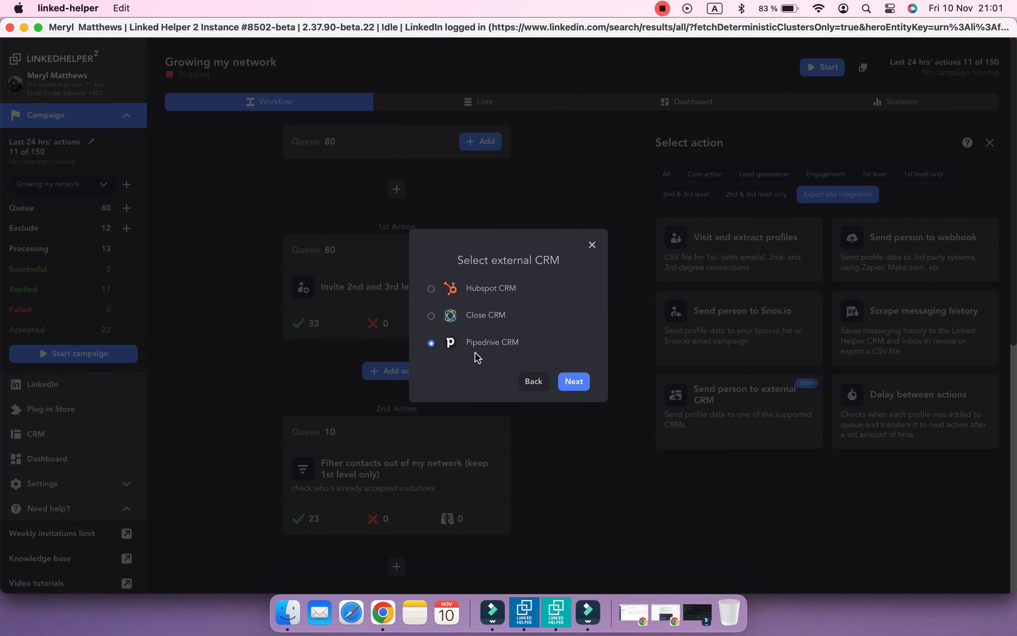
click(574, 382)
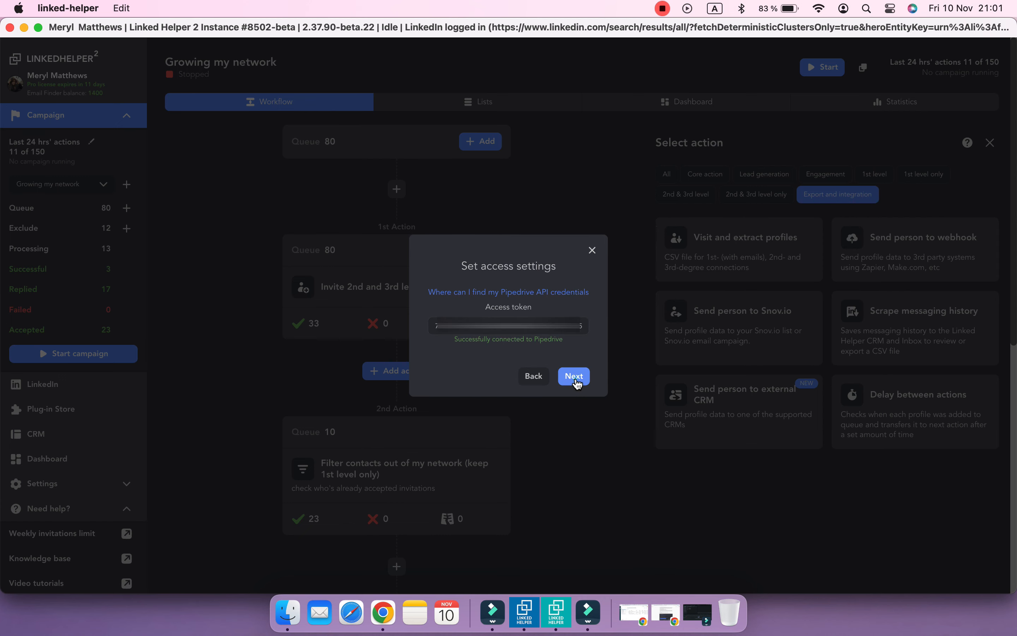
click(576, 378)
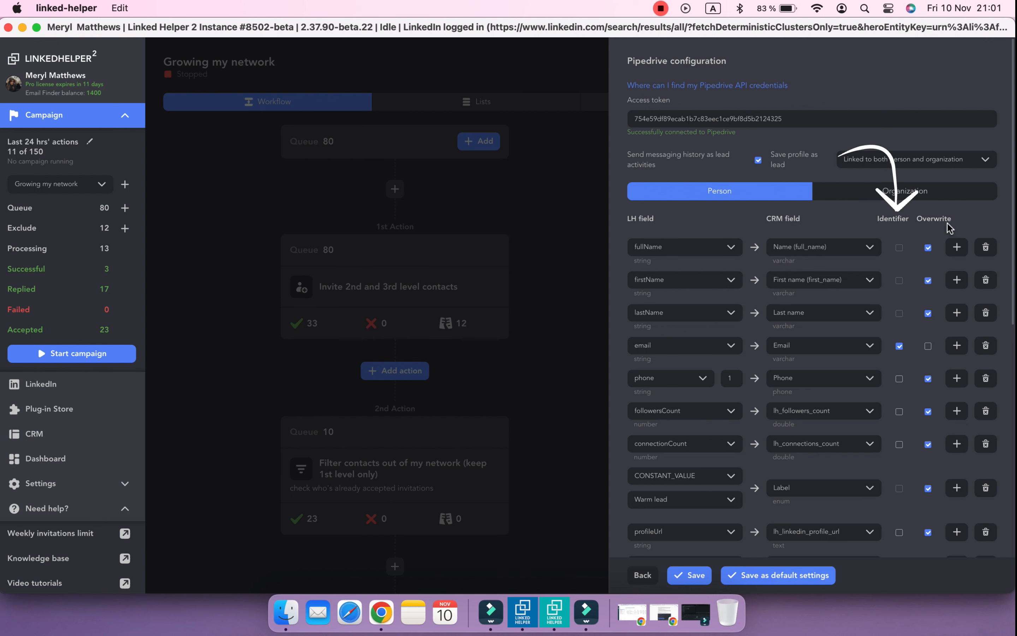
Step: Add a person field mapping below cs_event and choose CONSTANT_VALUE as its LH field
scroll(903, 228, down, 10)
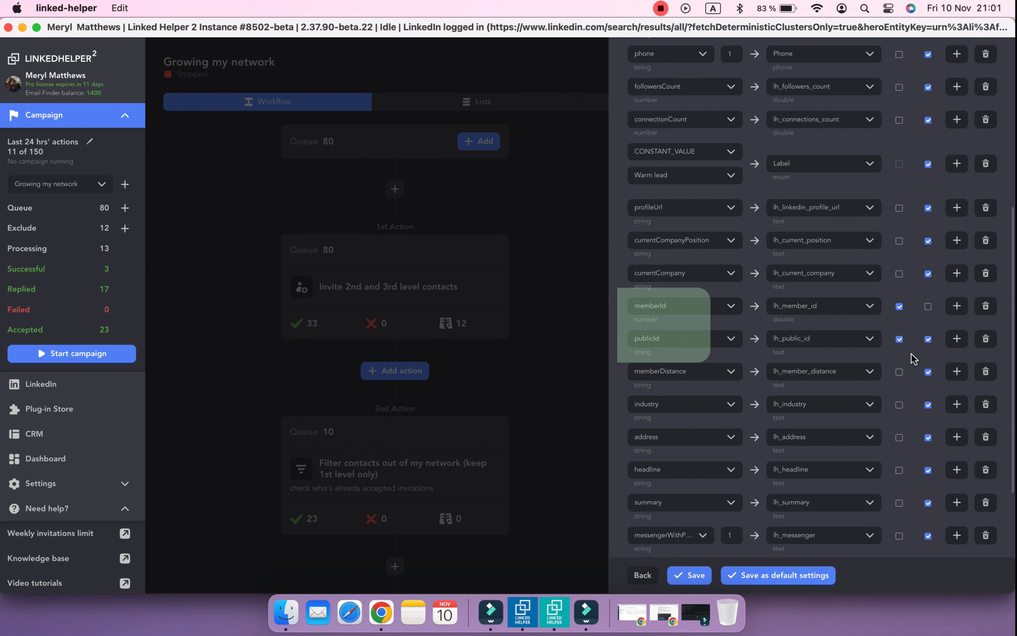
scroll(911, 354, down, 6)
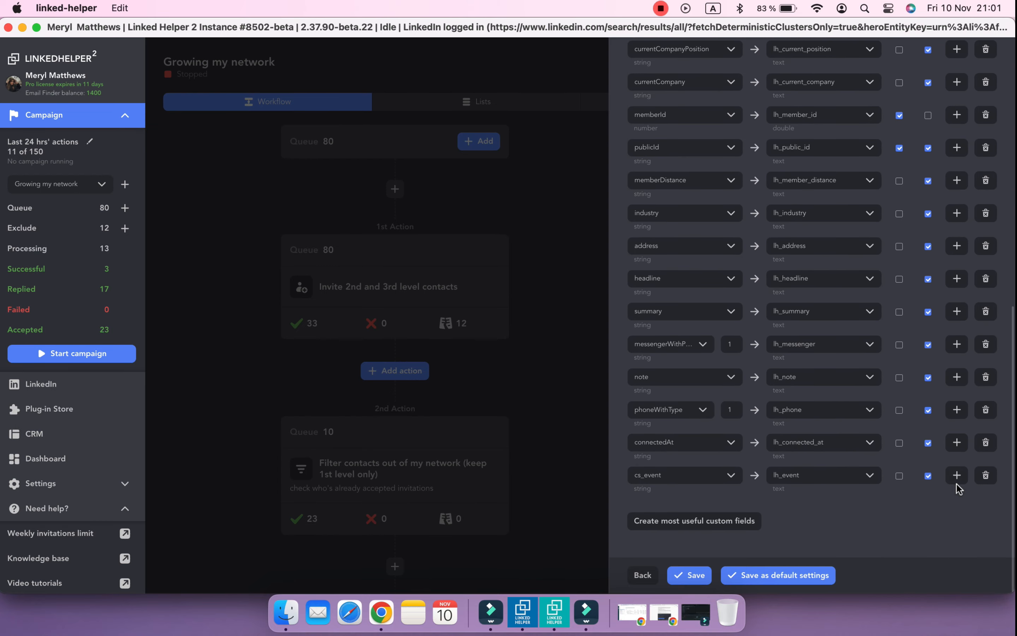
click(957, 483)
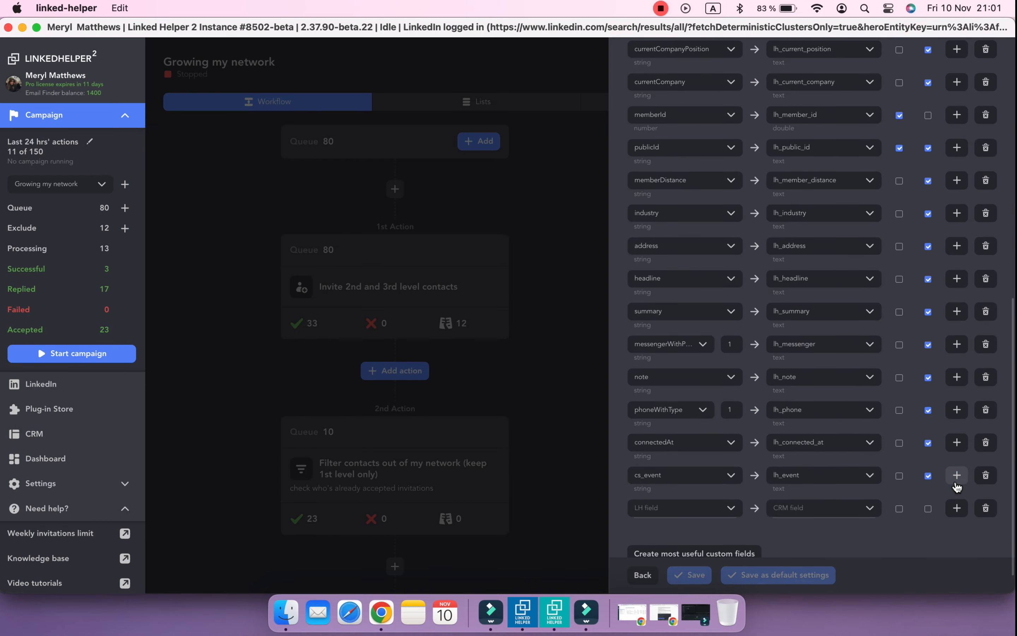
click(734, 509)
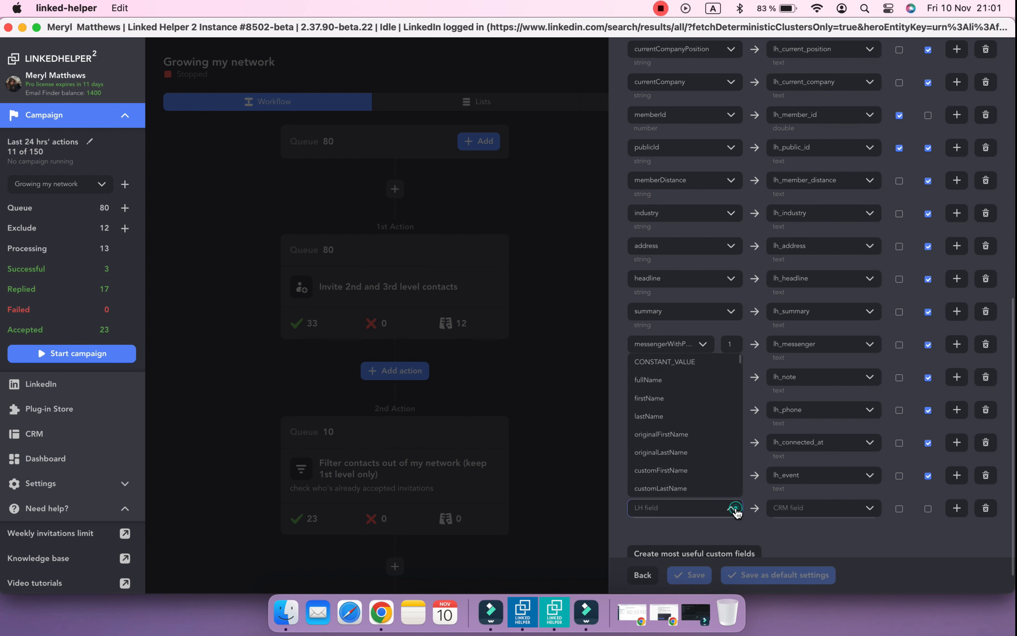
click(709, 367)
scroll(821, 488, down, 3)
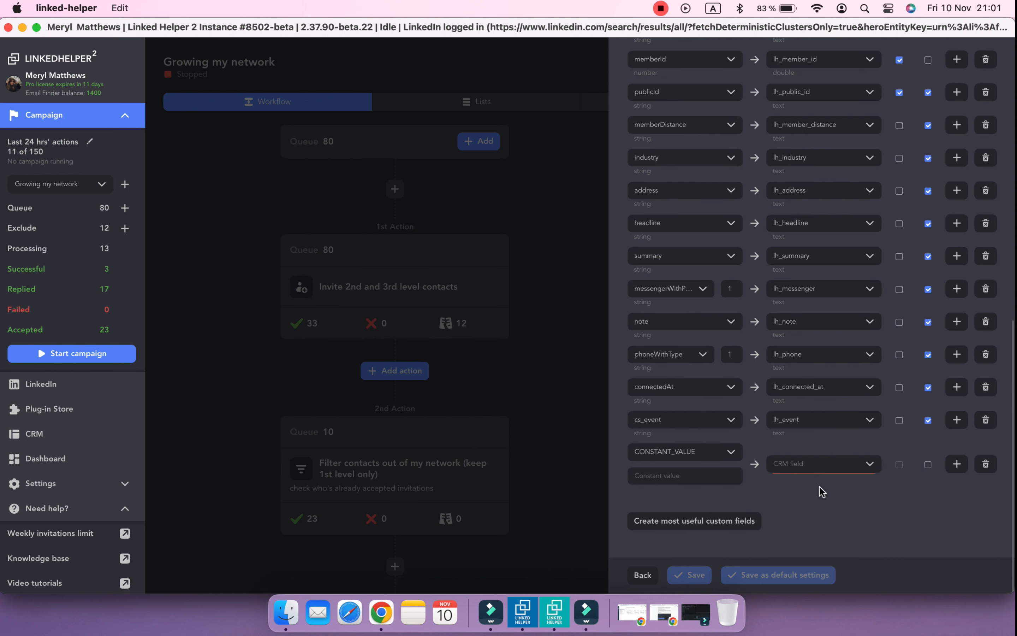
Step: Create a new CRM field named lh_campaign_stage for the CONSTANT_VALUE mapping
click(812, 470)
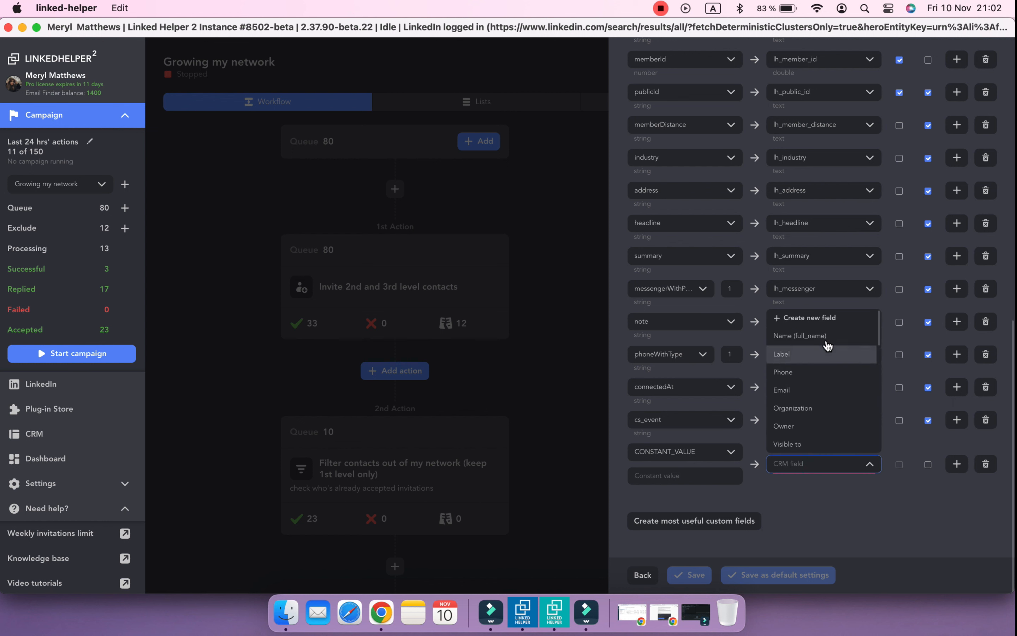
click(821, 320)
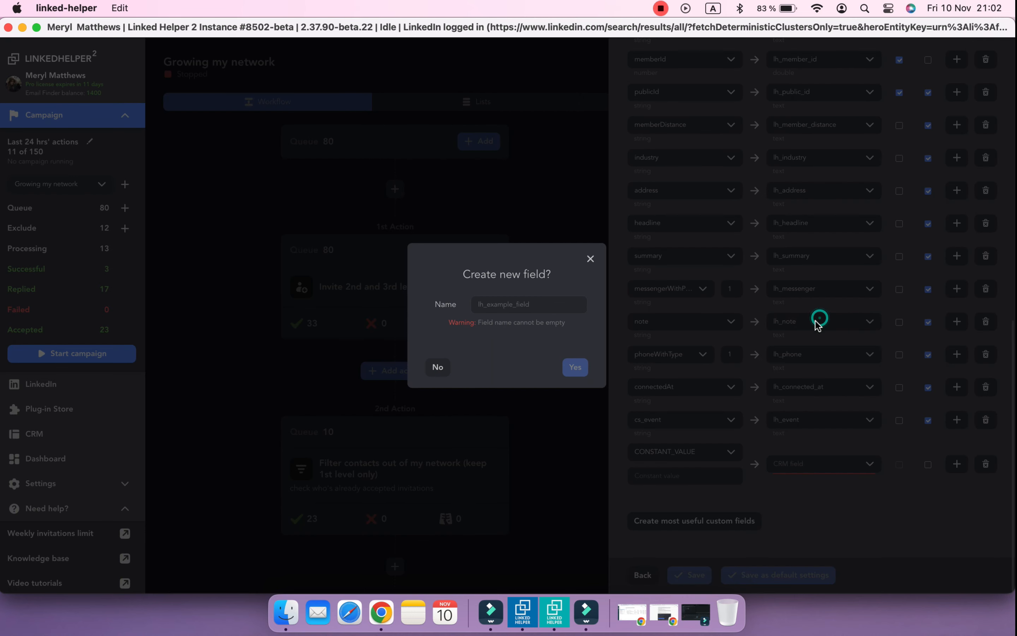
click(538, 303)
text(lh_campaign_stage)
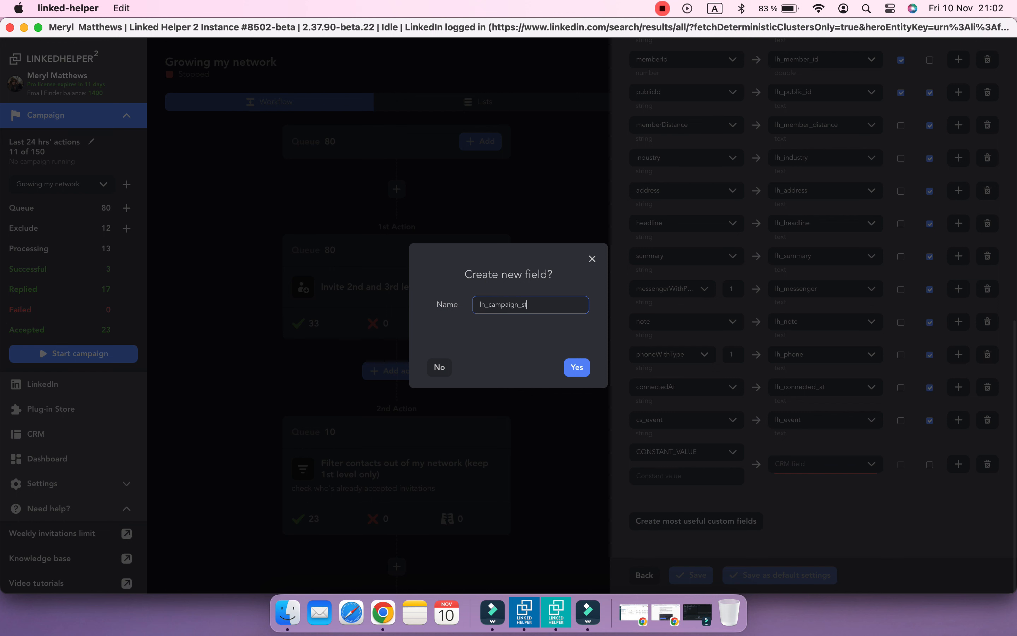
click(577, 369)
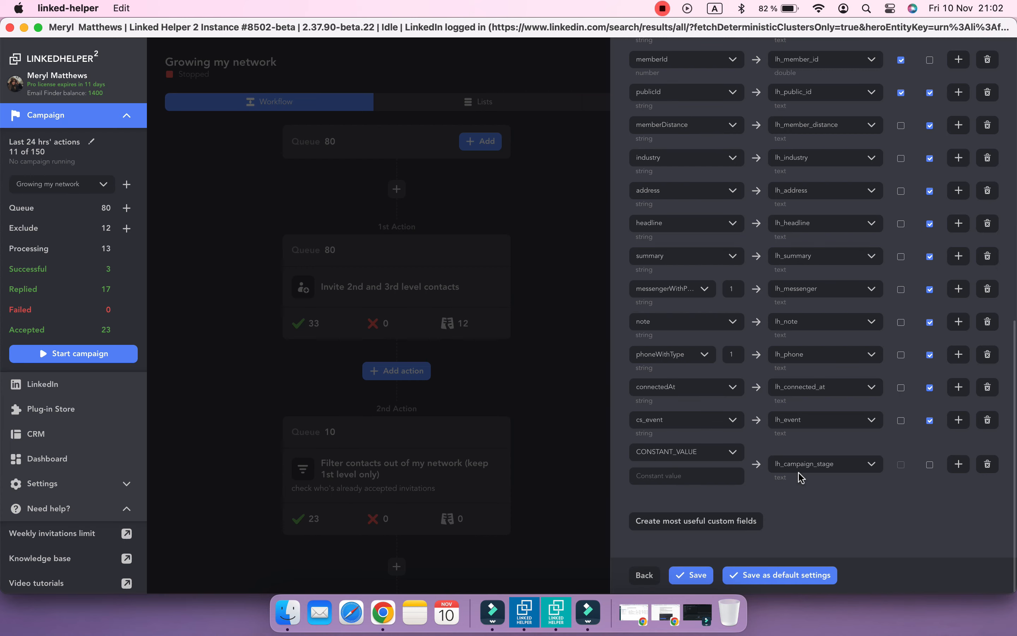
Step: Set the lh_campaign_stage mapping's constant value to "invited", enable Overwrite for it, and save the Pipedrive configuration
click(713, 479)
text(invited)
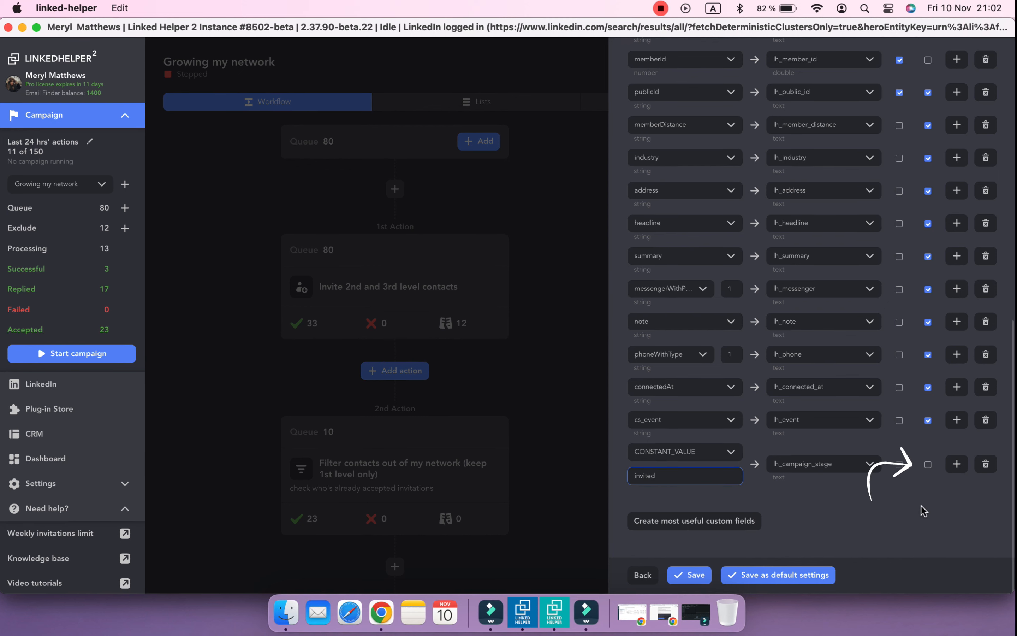
click(929, 471)
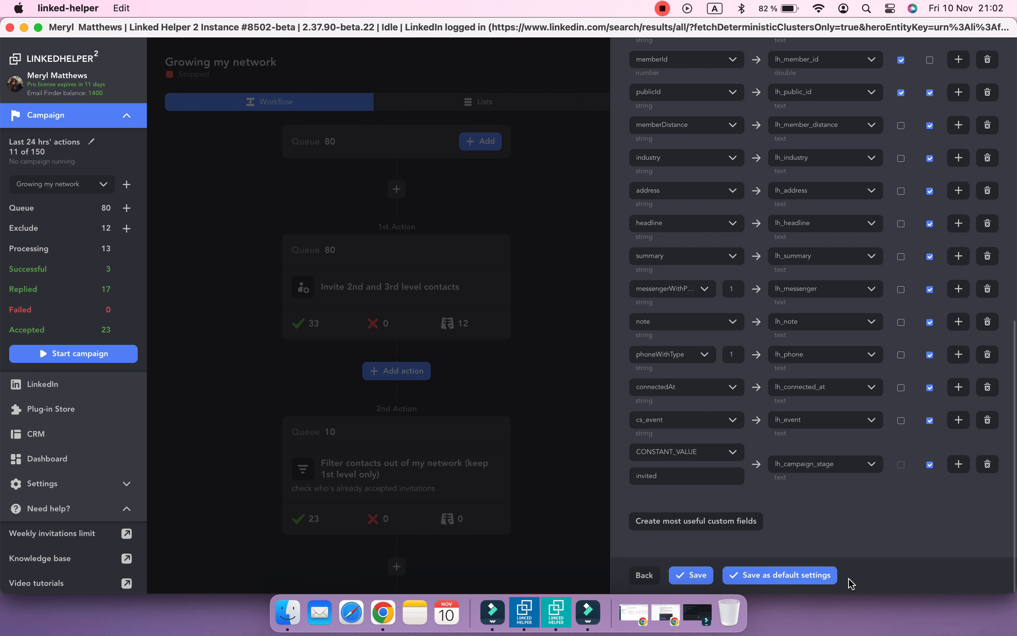
click(692, 582)
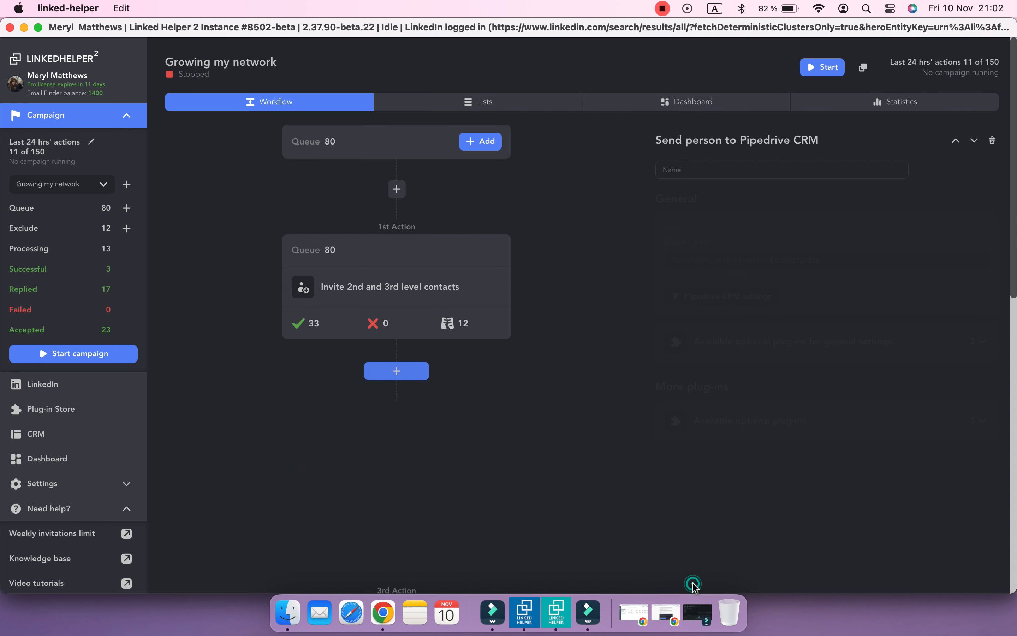
Step: Add another Send person to external CRM action for Pipedrive between the Filter contacts out of my network and Message to 1st connections actions
scroll(588, 500, down, 3)
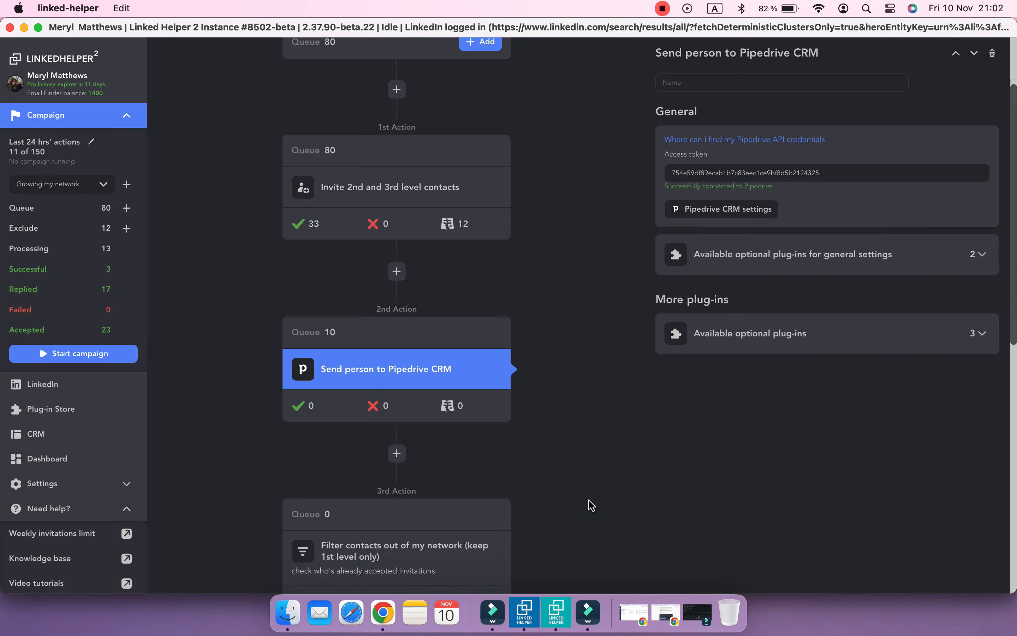
scroll(588, 499, down, 5)
scroll(588, 500, down, 3)
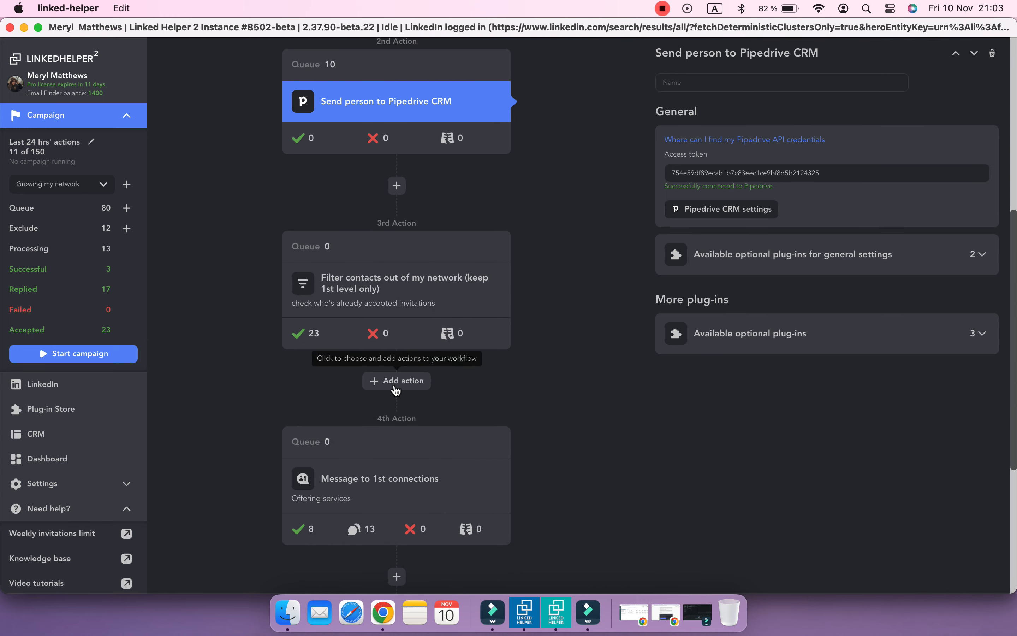
click(396, 381)
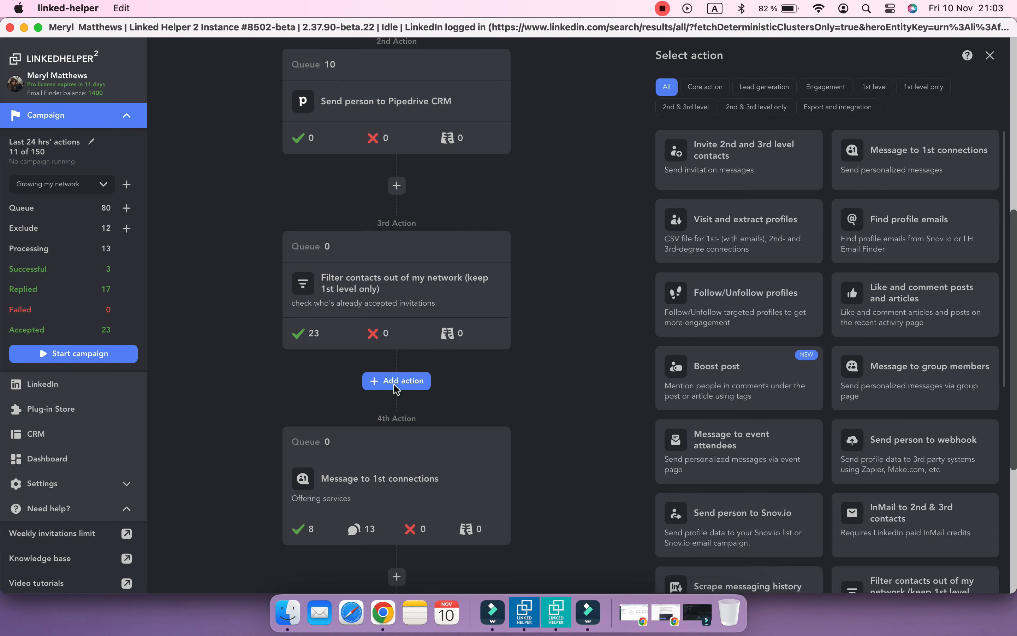
click(839, 112)
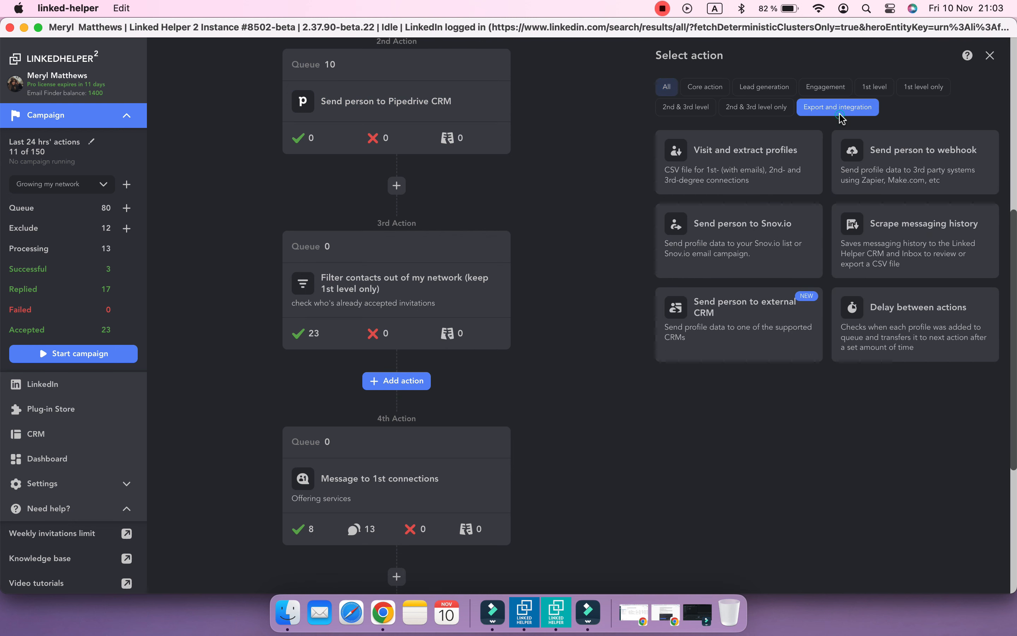
click(786, 355)
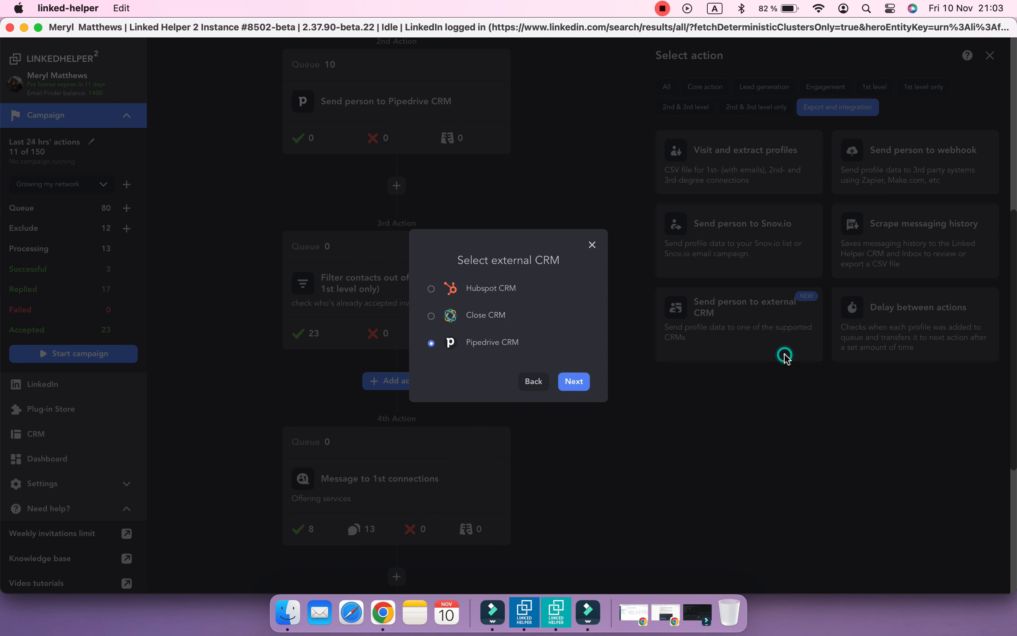
click(575, 387)
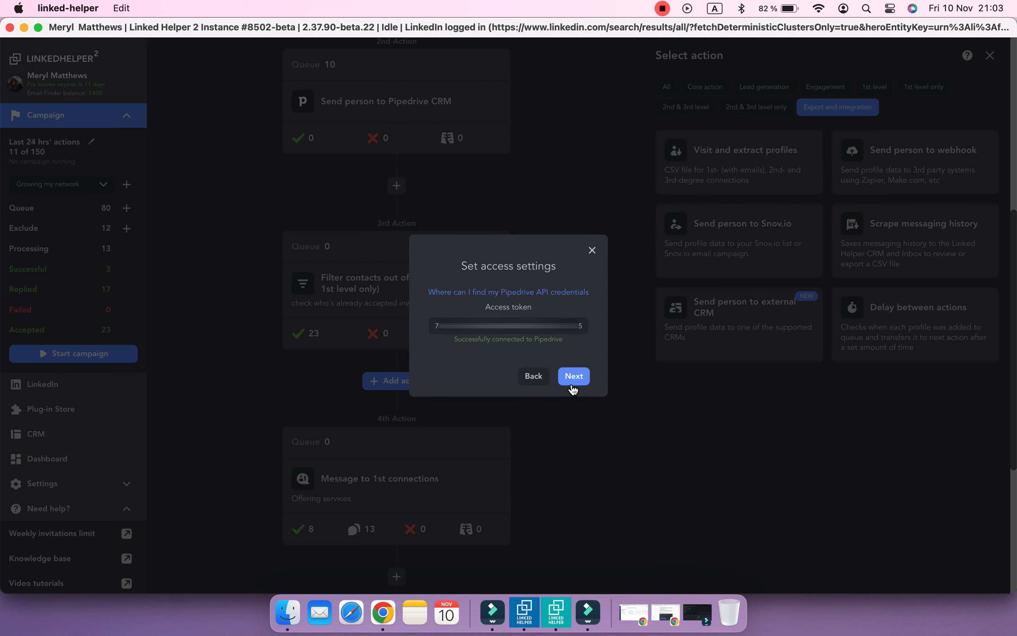
click(572, 386)
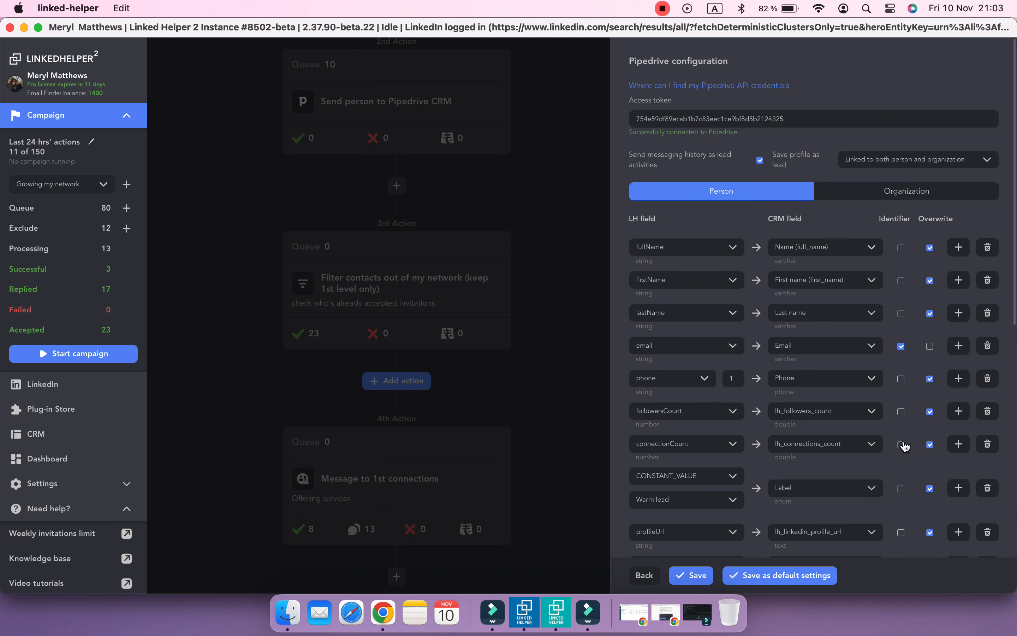
Step: Add a person field mapping below cs_event from CONSTANT_VALUE to the last-listed lh_campaign_stage CRM field
scroll(903, 446, down, 10)
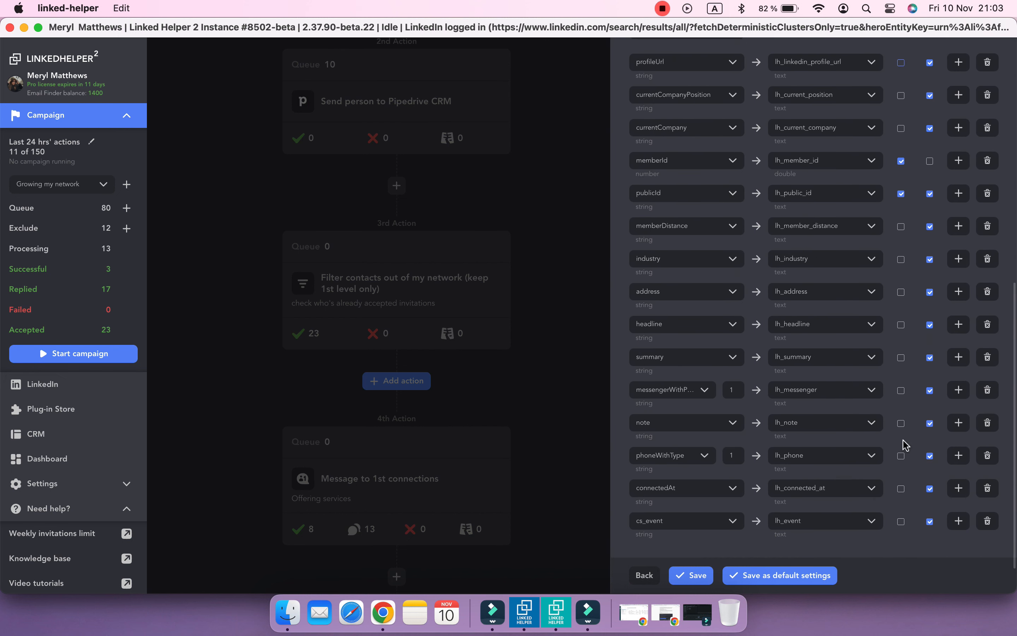
scroll(903, 440, down, 2)
click(959, 475)
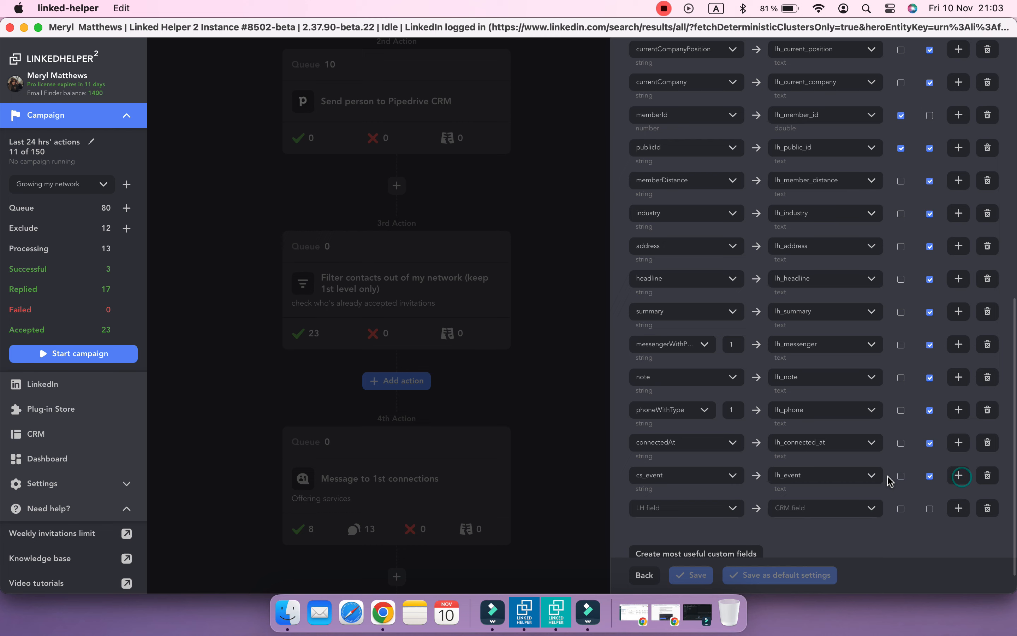
scroll(890, 480, down, 1)
click(718, 475)
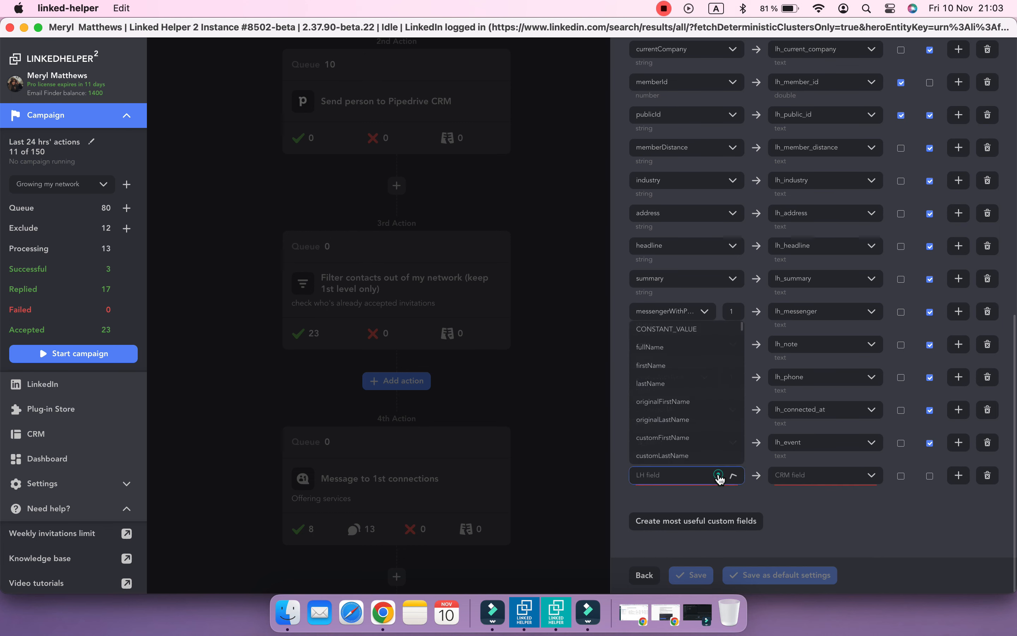
click(706, 327)
click(842, 487)
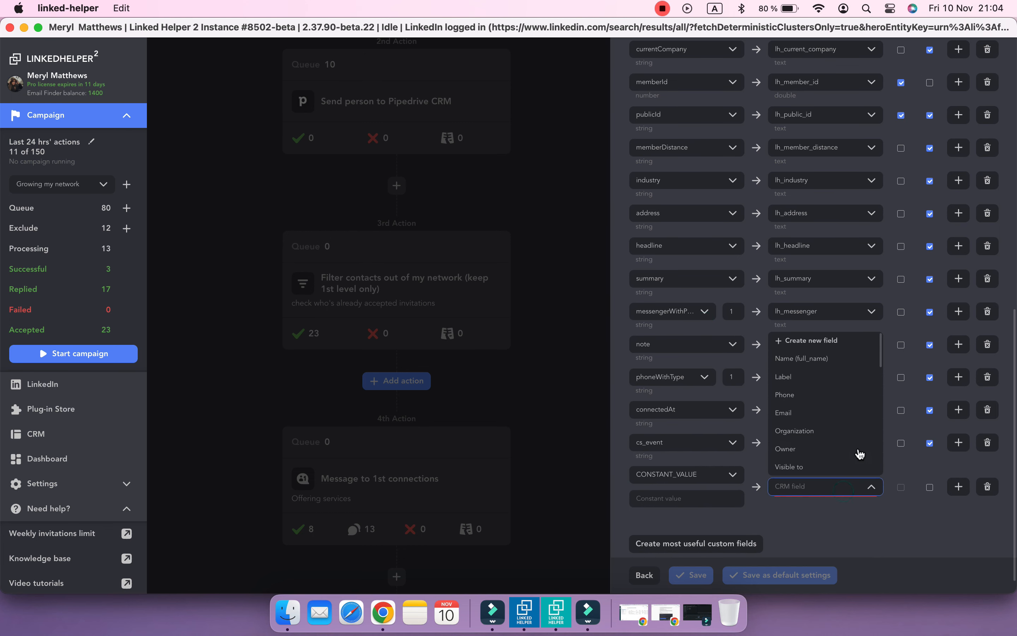
scroll(860, 453, down, 10)
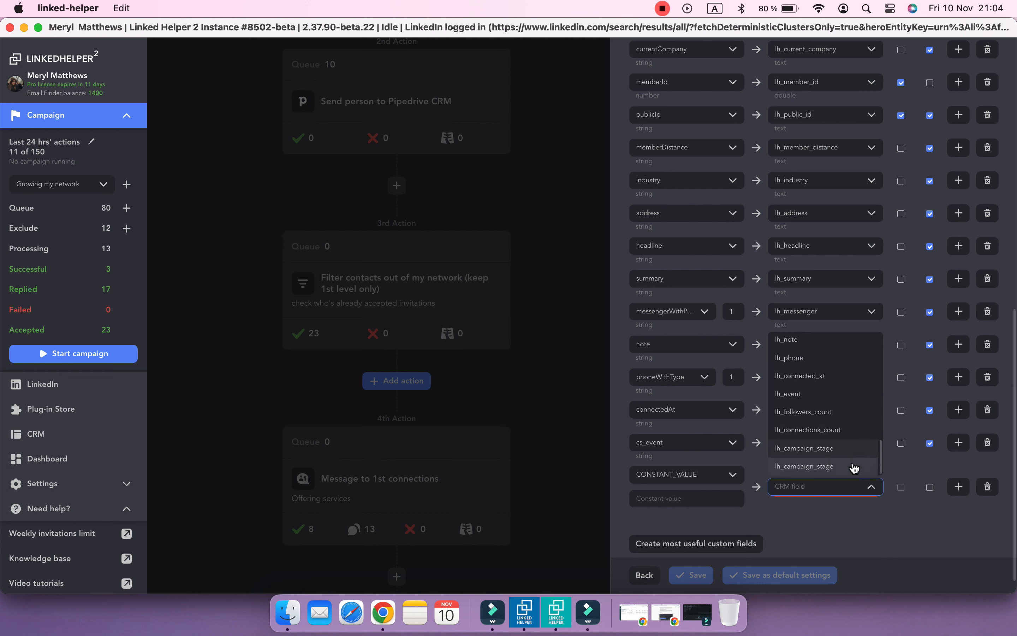
click(853, 467)
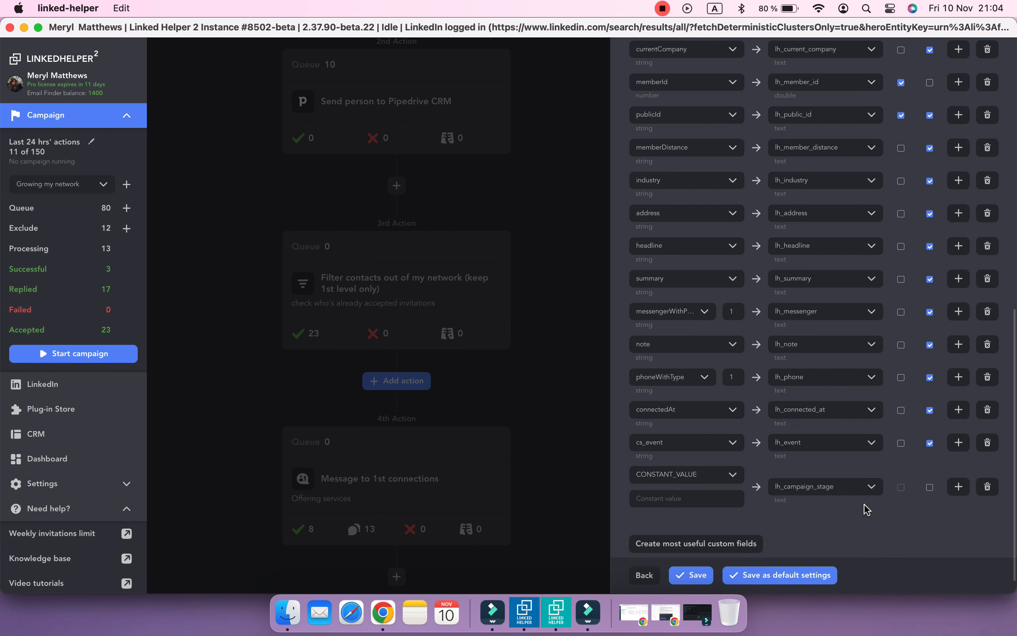
Step: Set the lh_campaign_stage mapping's constant value to "accepted", enable Overwrite for it, and save the Pipedrive configuration
click(684, 497)
text(accepted)
click(772, 522)
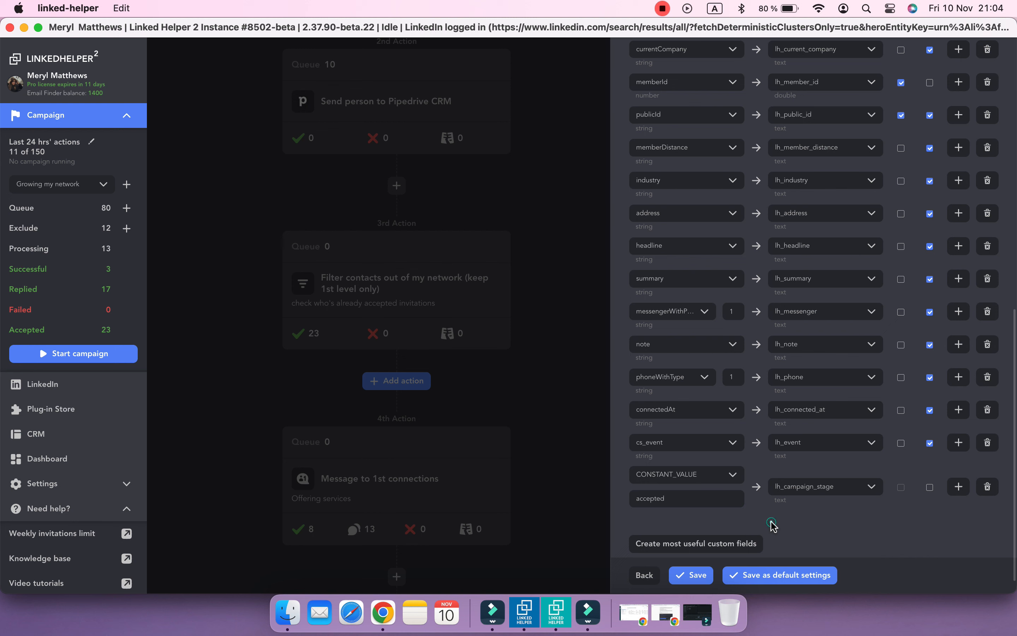
click(930, 487)
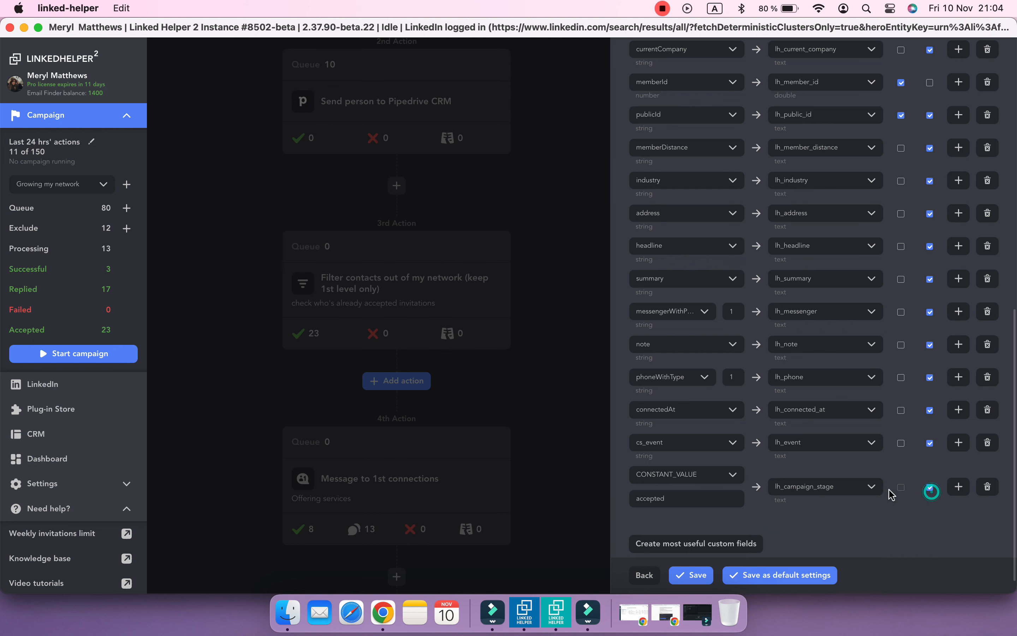
click(699, 585)
Step: Add a Send person to external CRM action for Pipedrive between the Message to 1st connections and Check for replies actions
scroll(535, 415, down, 3)
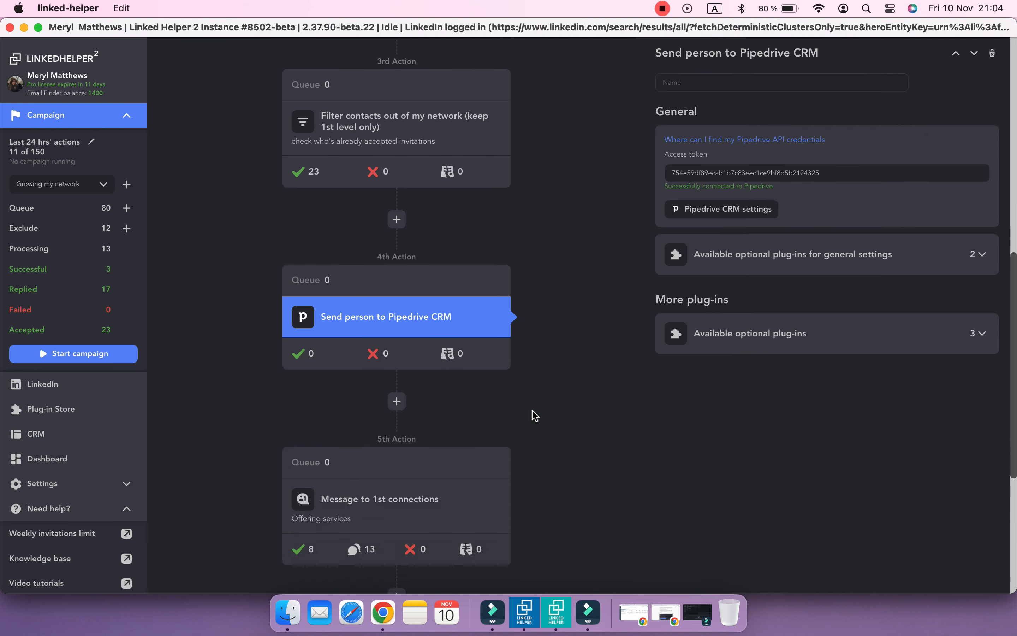
scroll(535, 414, down, 5)
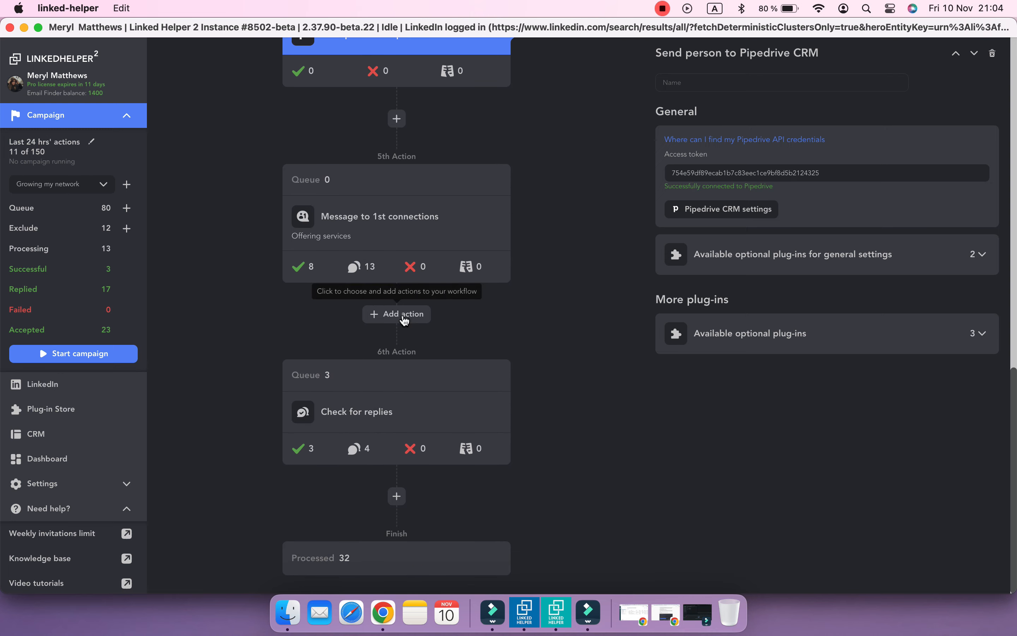
click(403, 315)
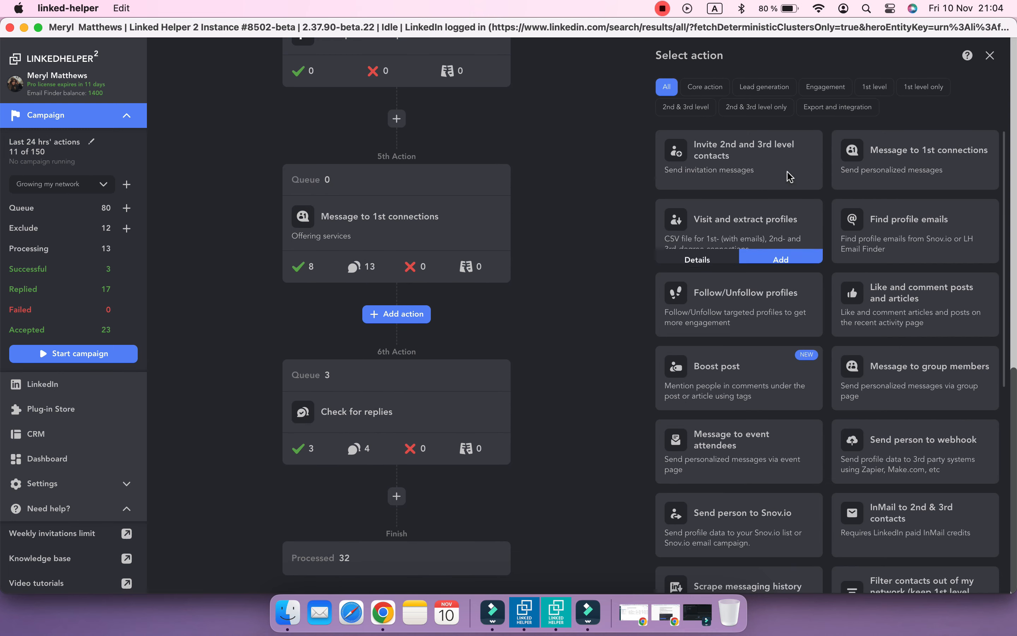
click(823, 109)
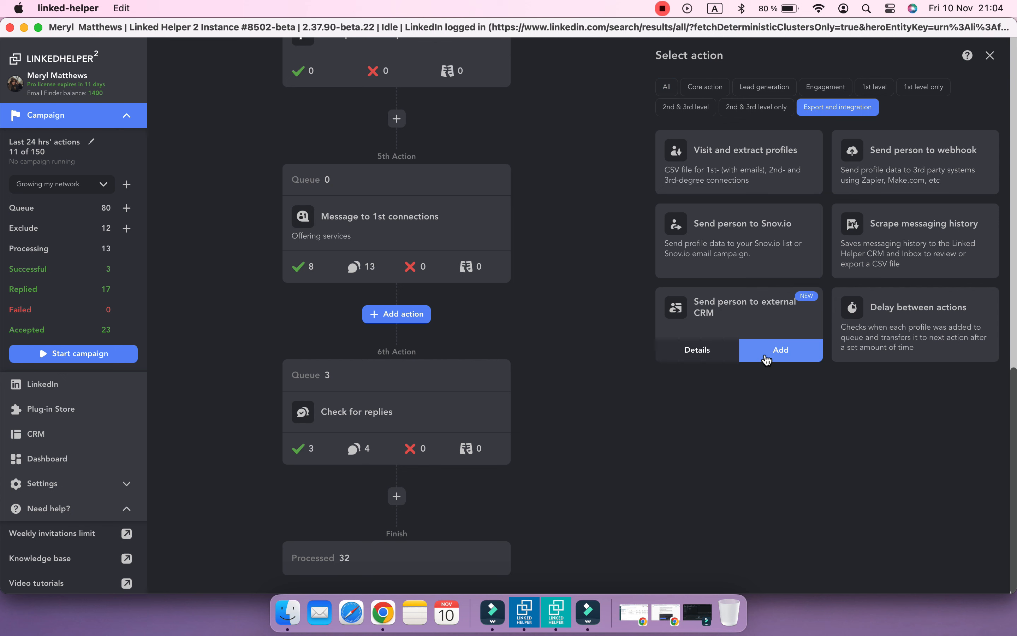
click(766, 360)
click(573, 380)
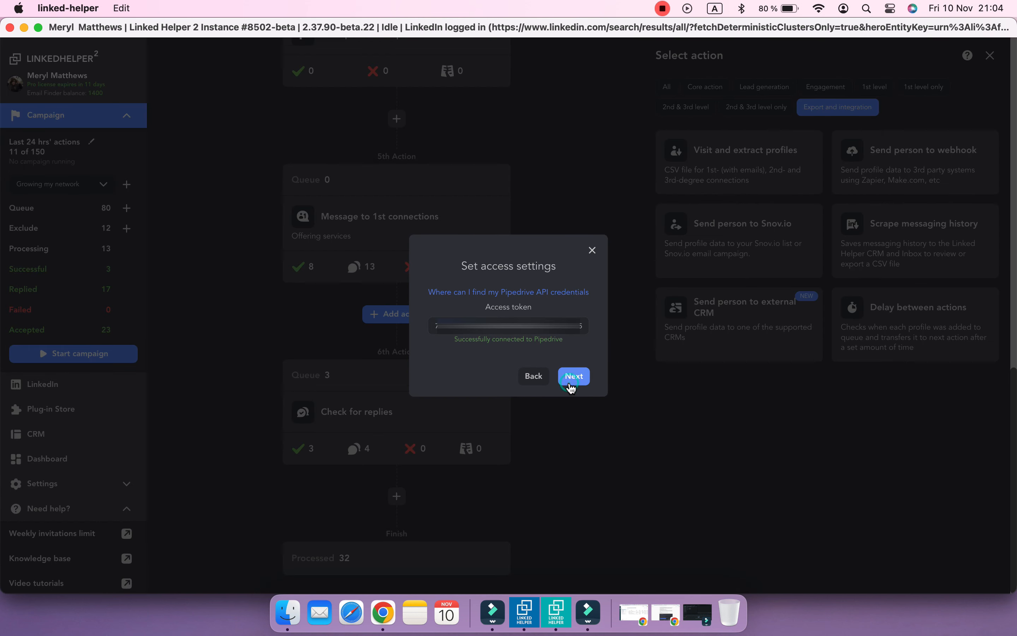
click(574, 378)
Step: In the new action's person mappings, add a row below cs_event that maps CONSTANT_VALUE to lh_campaign_stage
scroll(834, 352, down, 10)
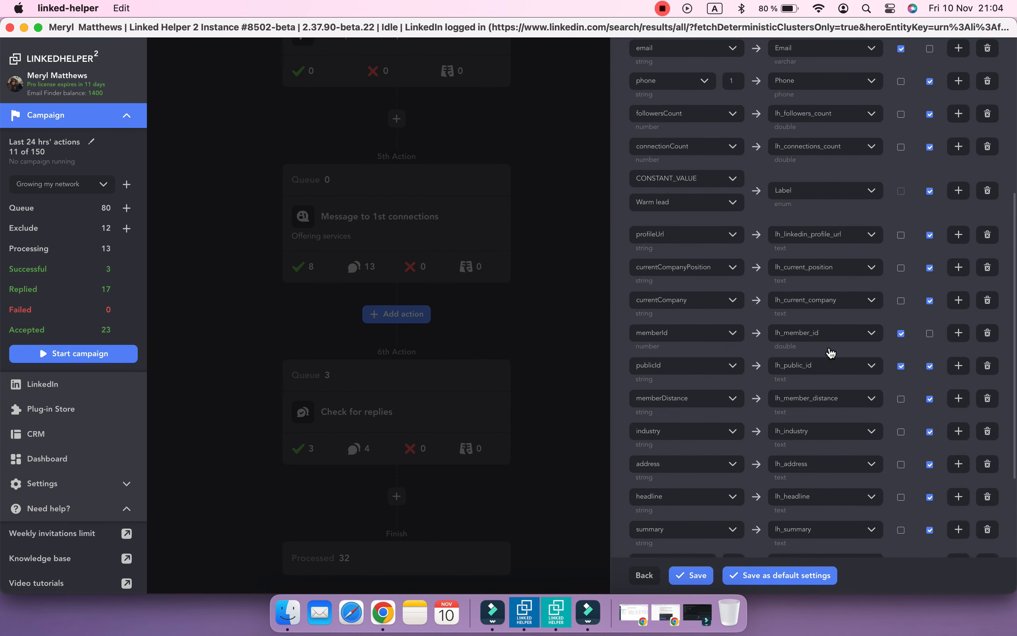
scroll(830, 352, down, 5)
click(952, 476)
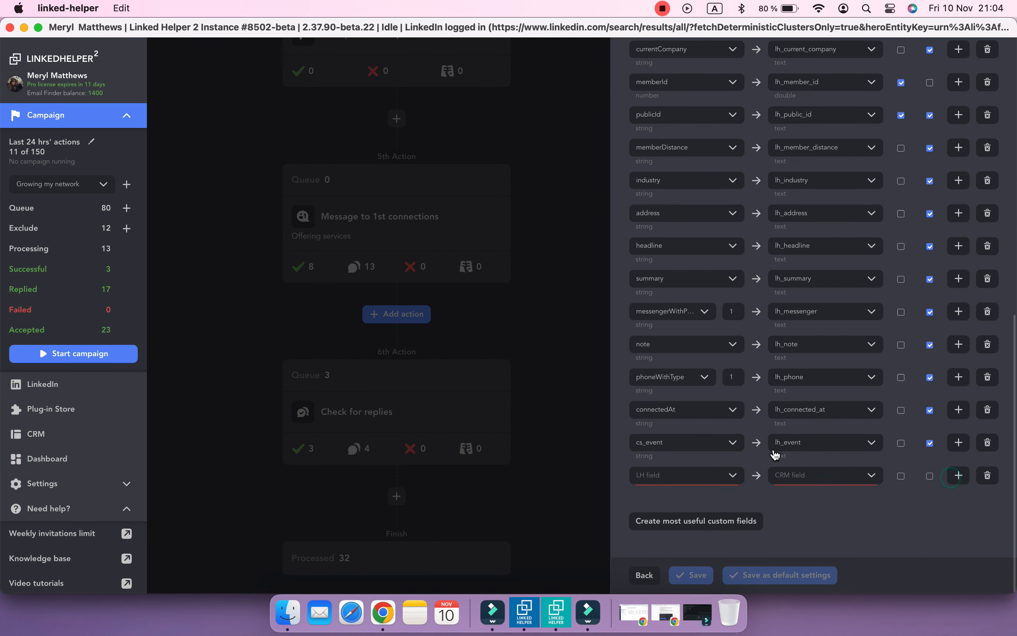
click(717, 475)
click(706, 331)
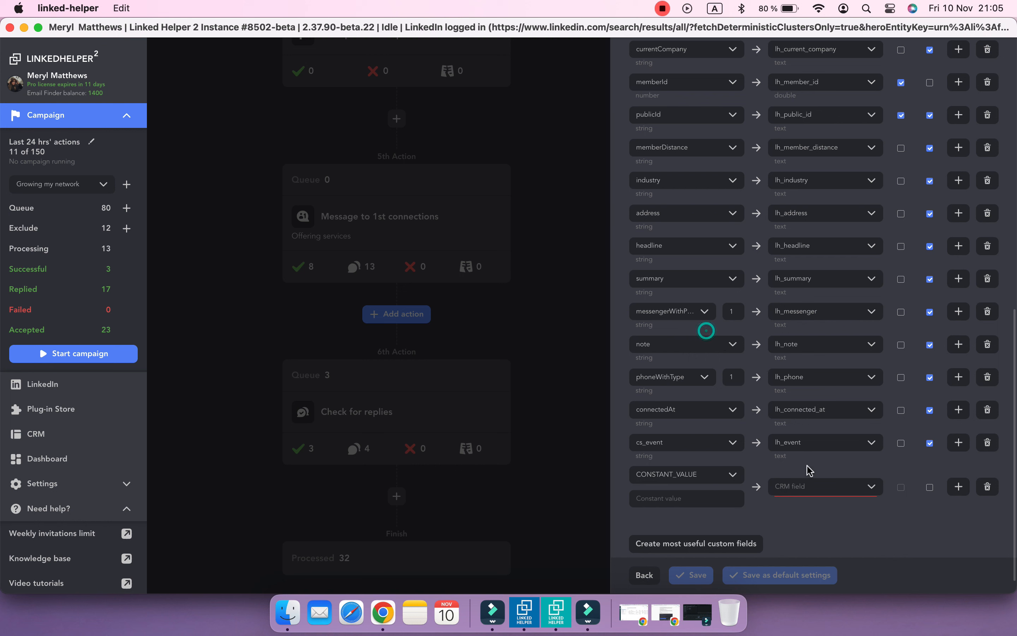
click(812, 489)
scroll(827, 454, down, 5)
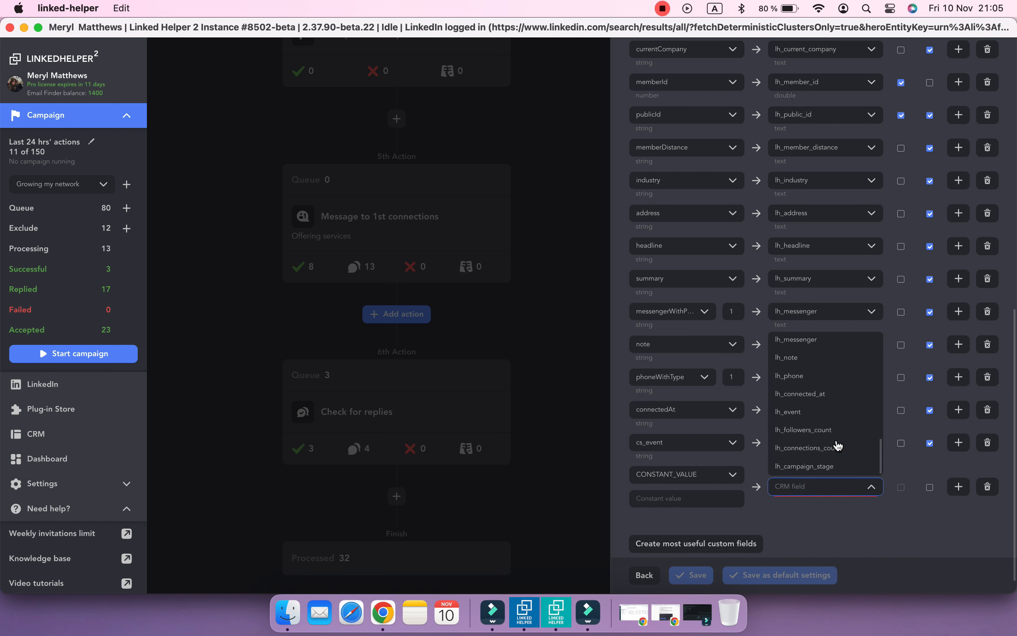
click(830, 467)
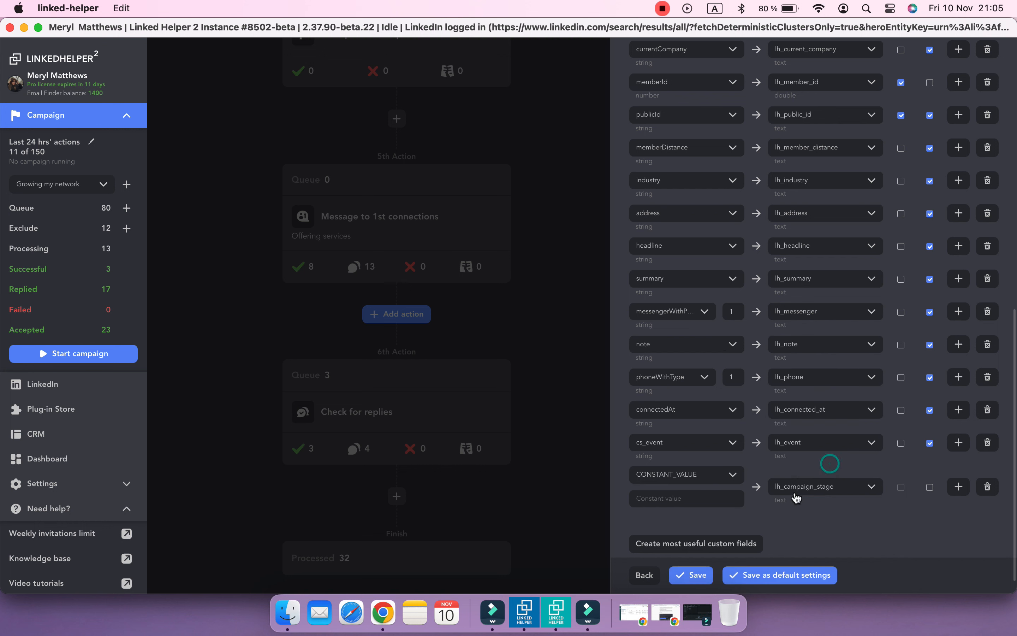
Step: Set the lh_campaign_stage constant value to "1st follow-up received", enable Overwrite for it, and save the Pipedrive configuration
click(696, 503)
text(1st follow-up received)
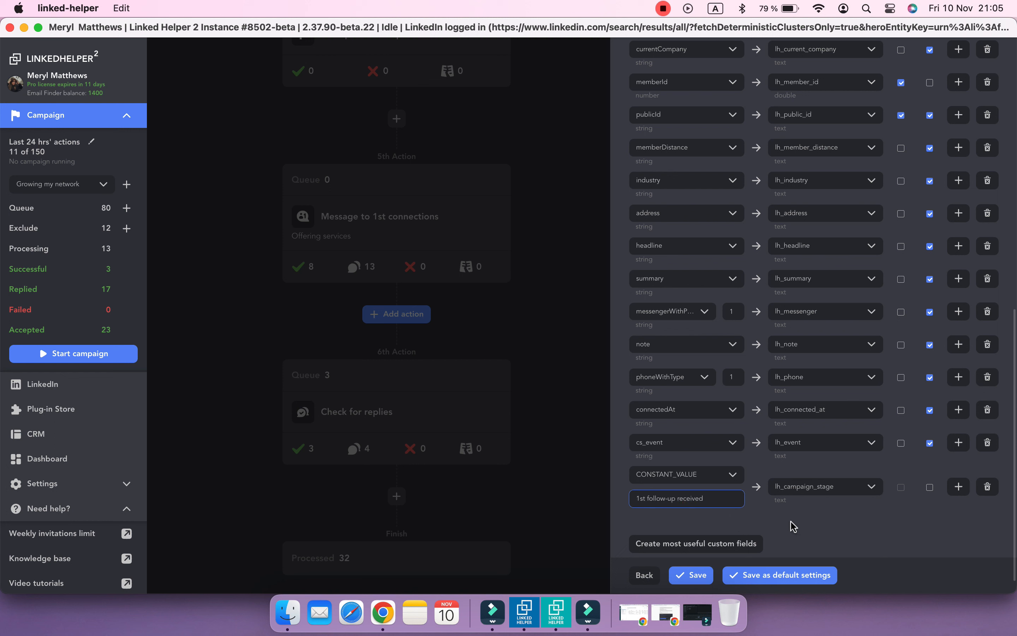
click(793, 526)
click(930, 488)
scroll(782, 528, down, 2)
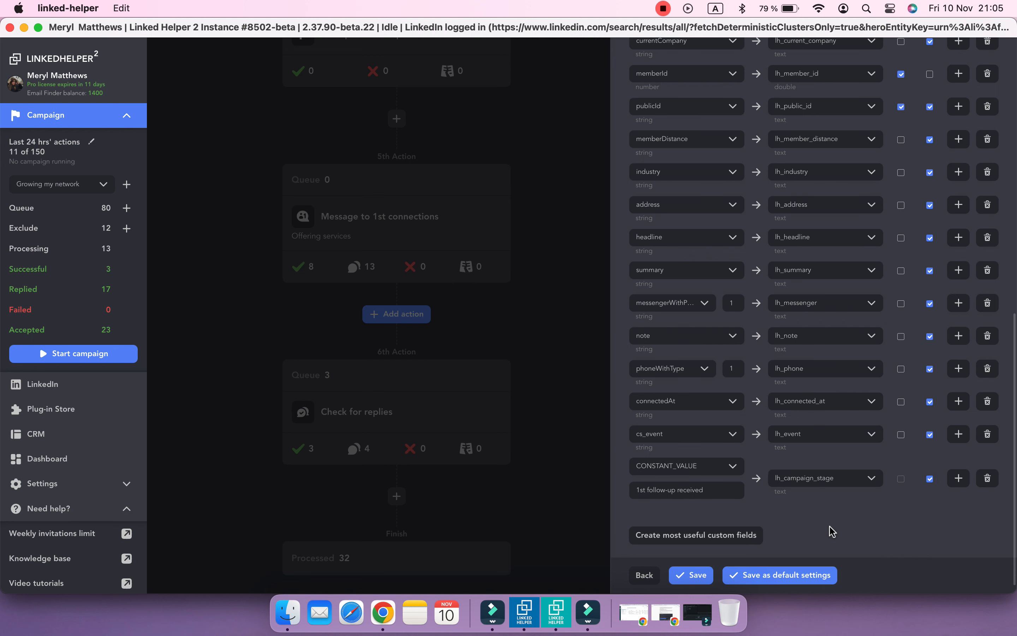
click(696, 574)
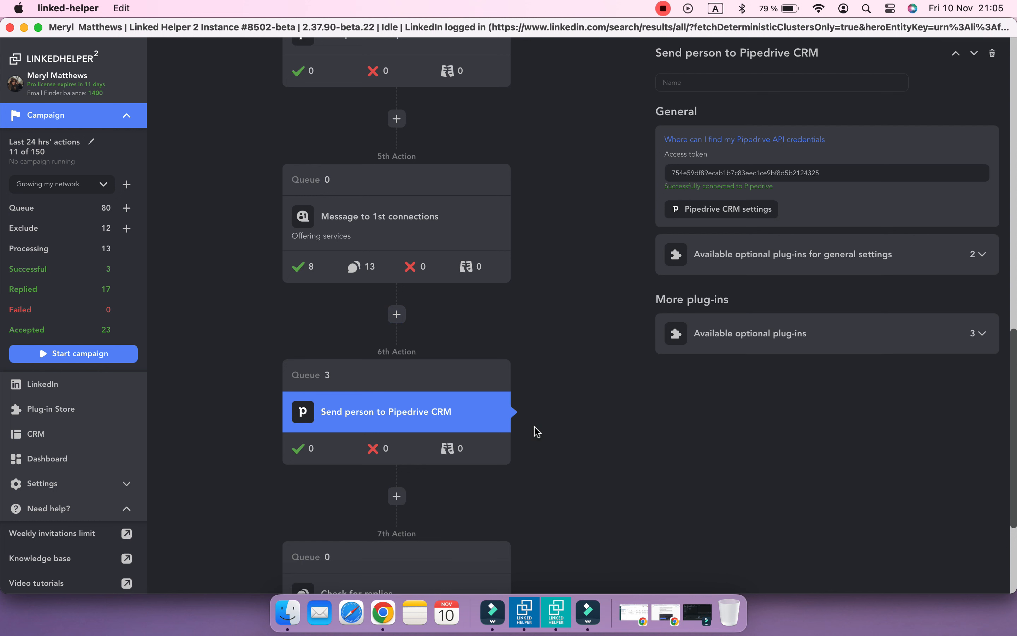
Step: In the Check for replies action, enable sending contacts who replied to the previous message to external CRM, with Pipedrive as the CRM
scroll(533, 426, down, 4)
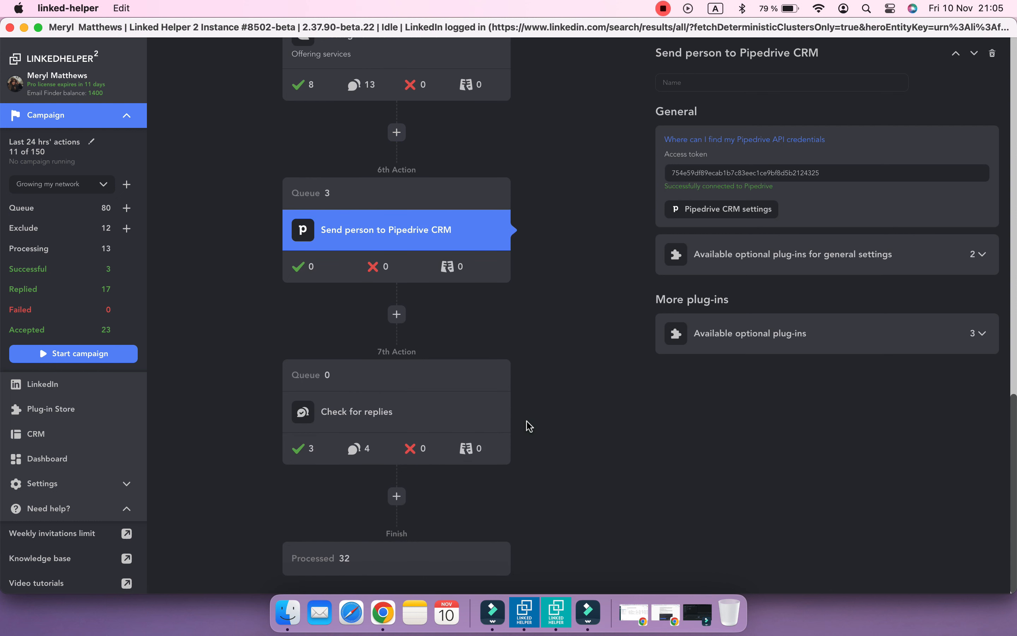
click(450, 423)
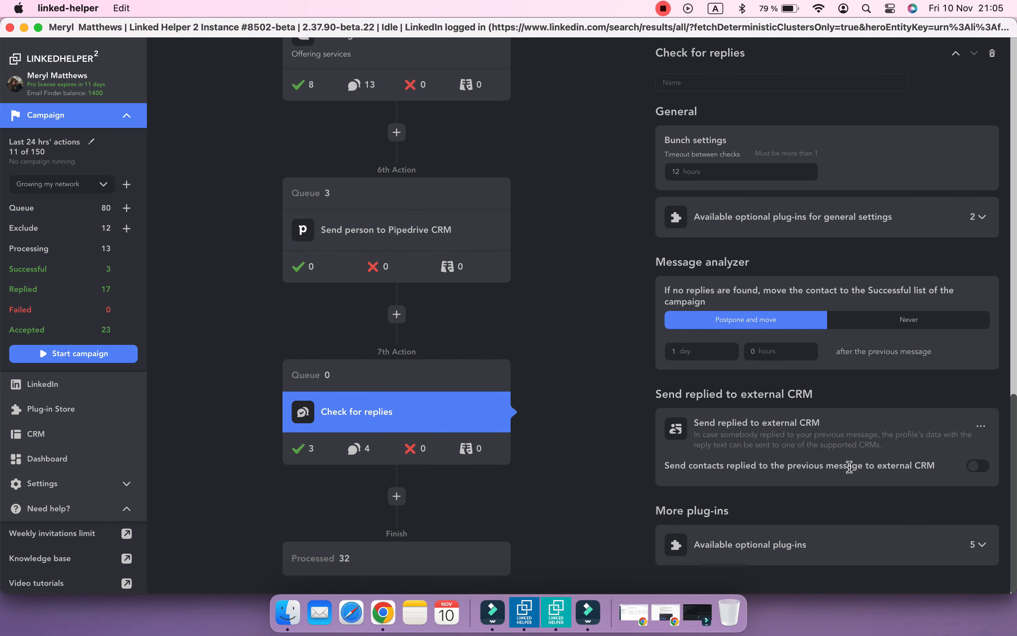
click(983, 469)
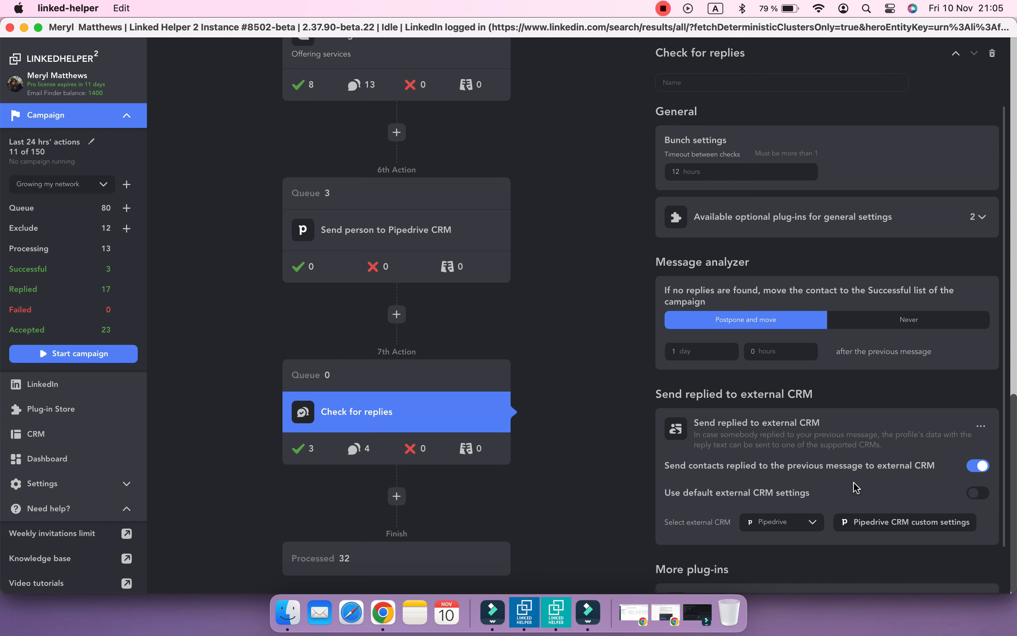
scroll(855, 488, down, 2)
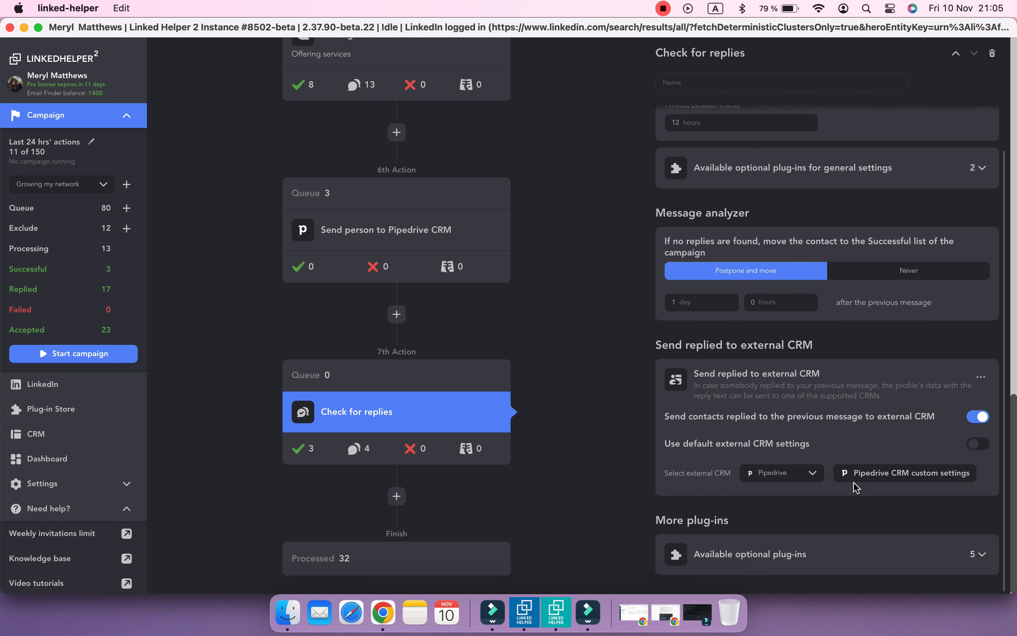
click(809, 479)
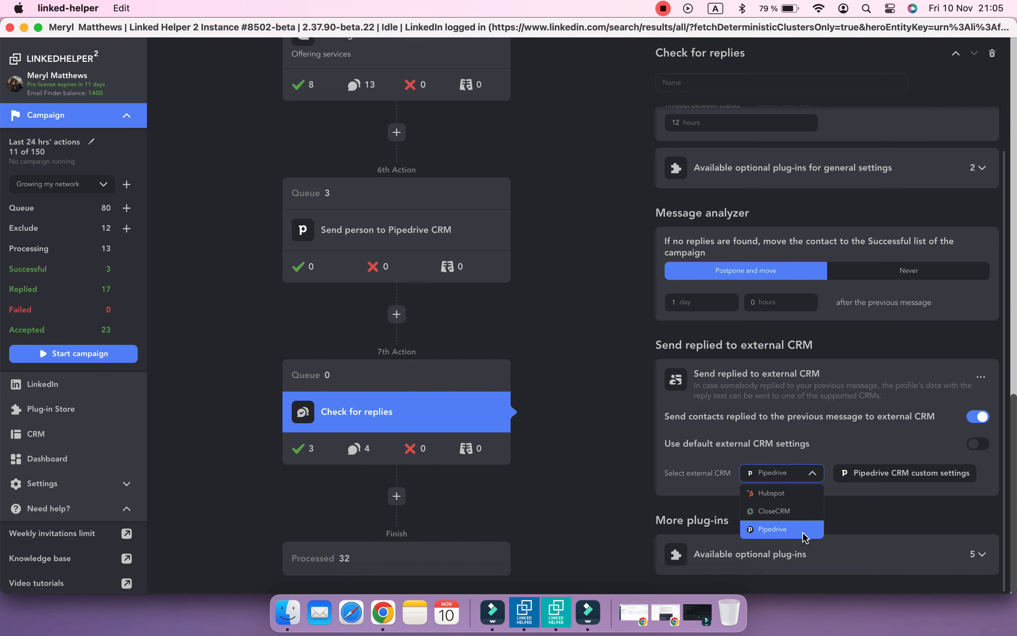
click(867, 483)
Step: In the Check for replies action's Pipedrive custom settings, add a person mapping below cs_event from CONSTANT_VALUE to lh_campaign_stage
click(866, 481)
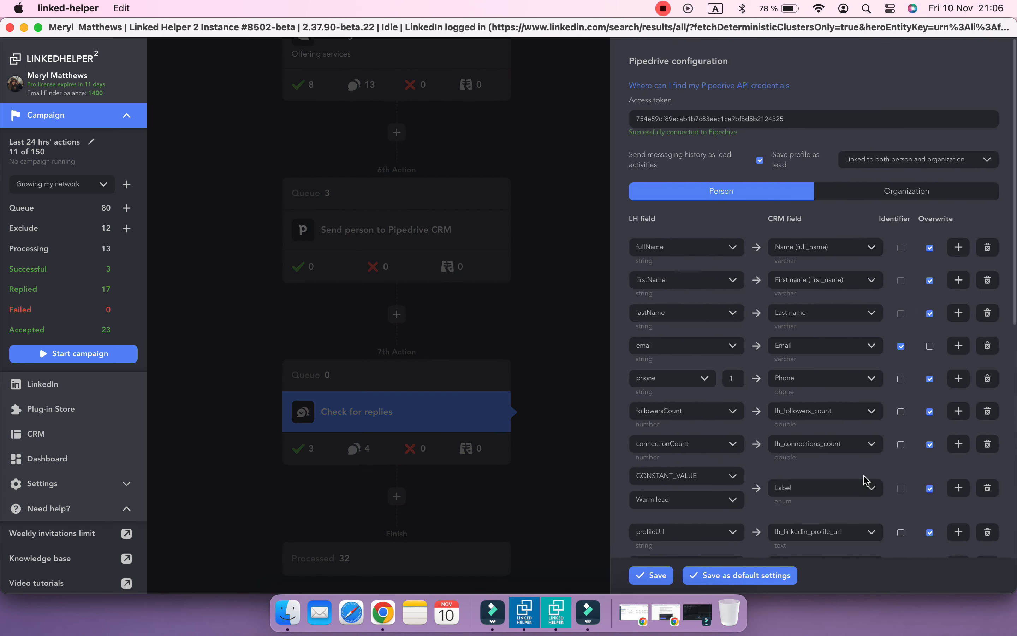
scroll(864, 477, down, 15)
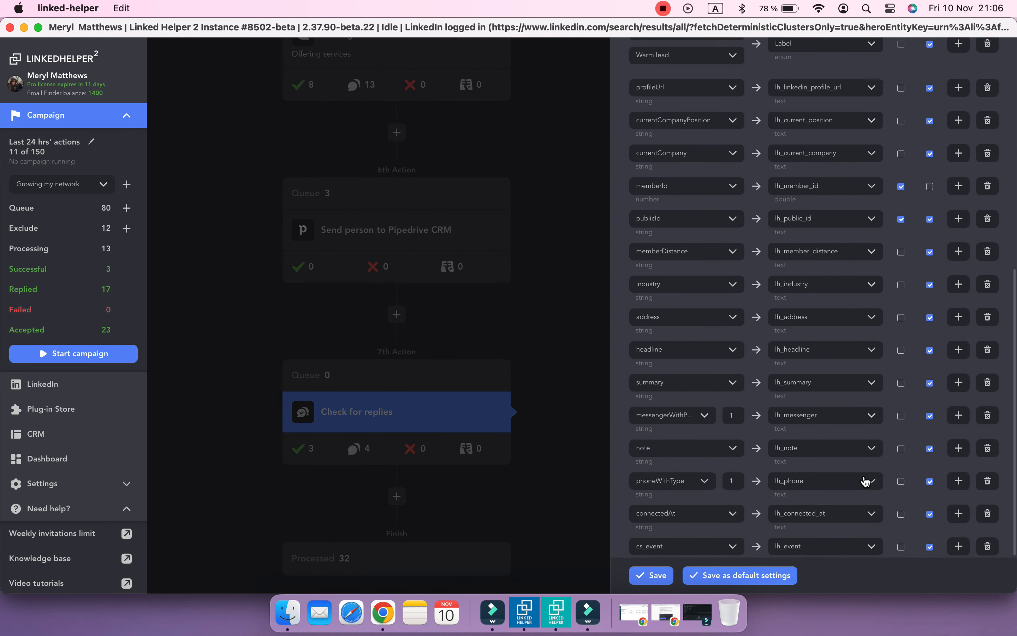
click(958, 475)
click(725, 505)
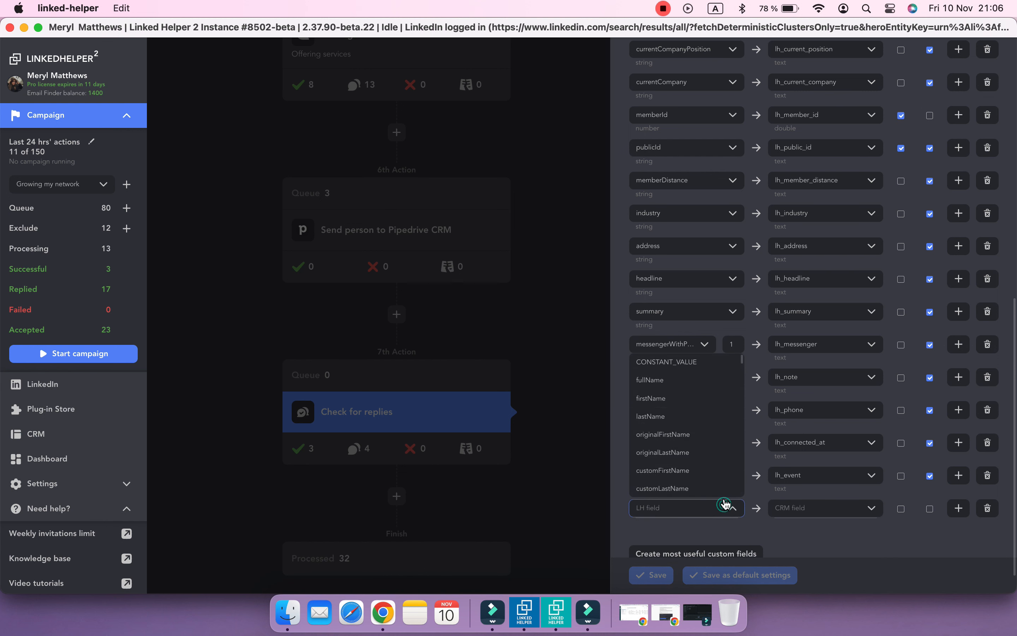
click(723, 364)
click(786, 519)
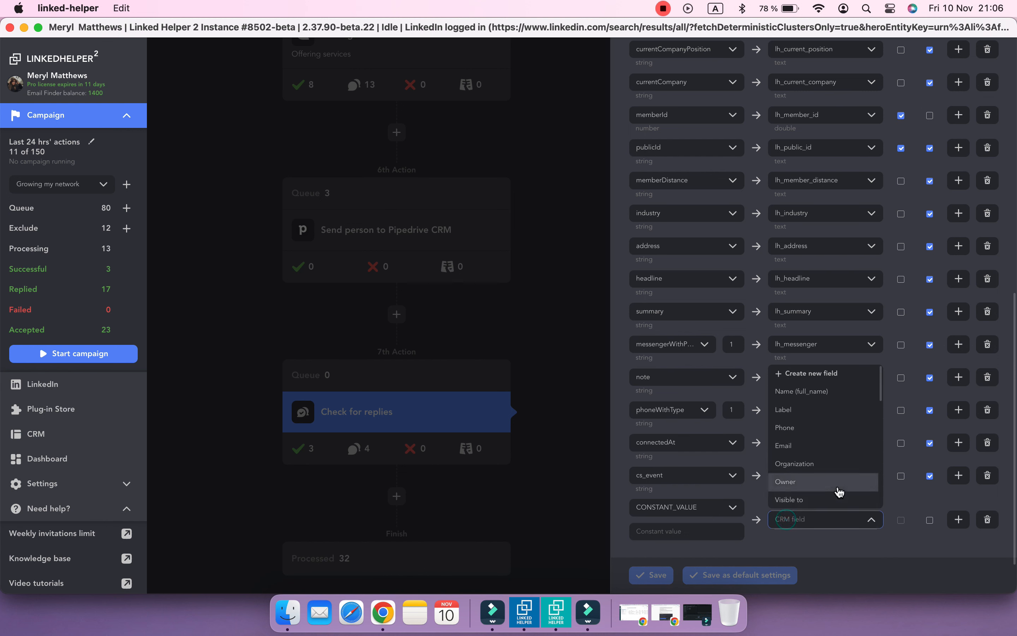
scroll(838, 489, down, 10)
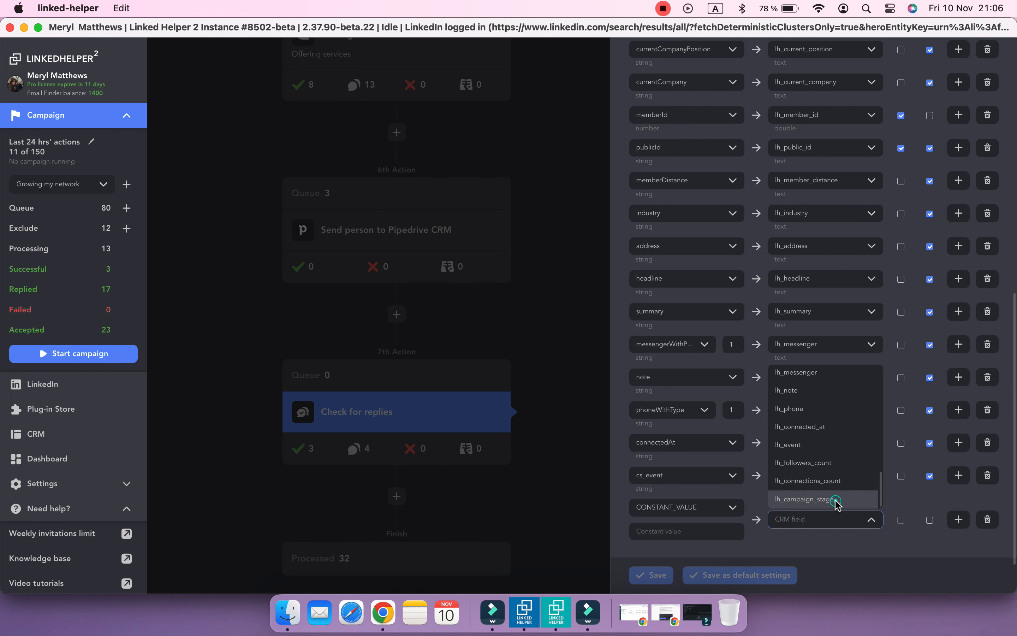
click(837, 500)
Step: Set the lh_campaign_stage constant value to "replied to follow-up", enable Overwrite for it, and save the custom Pipedrive settings
scroll(771, 500, down, 2)
click(692, 477)
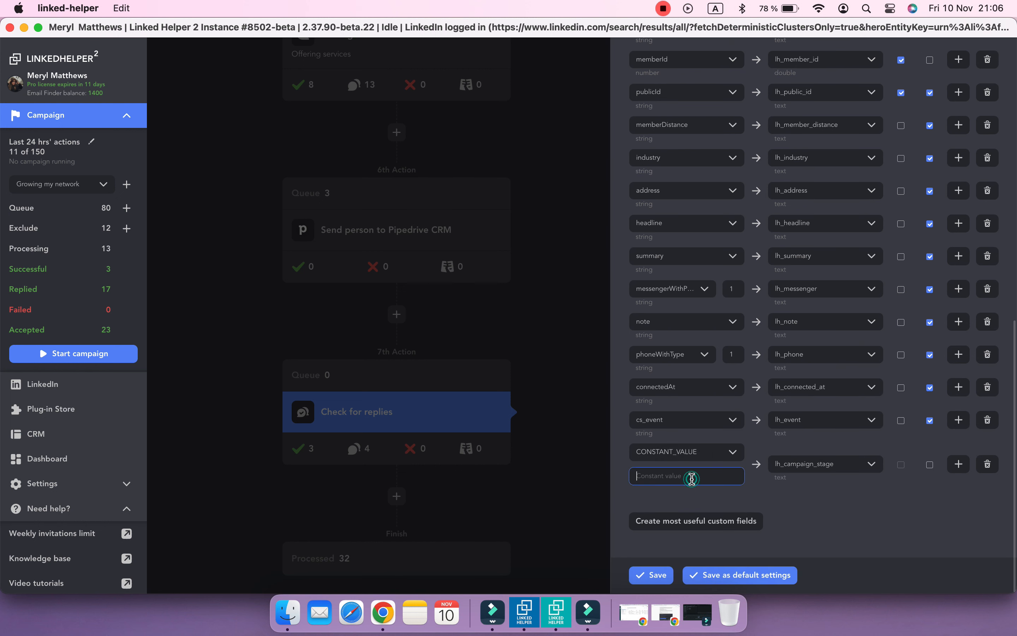
text(replied to follow-up)
click(929, 464)
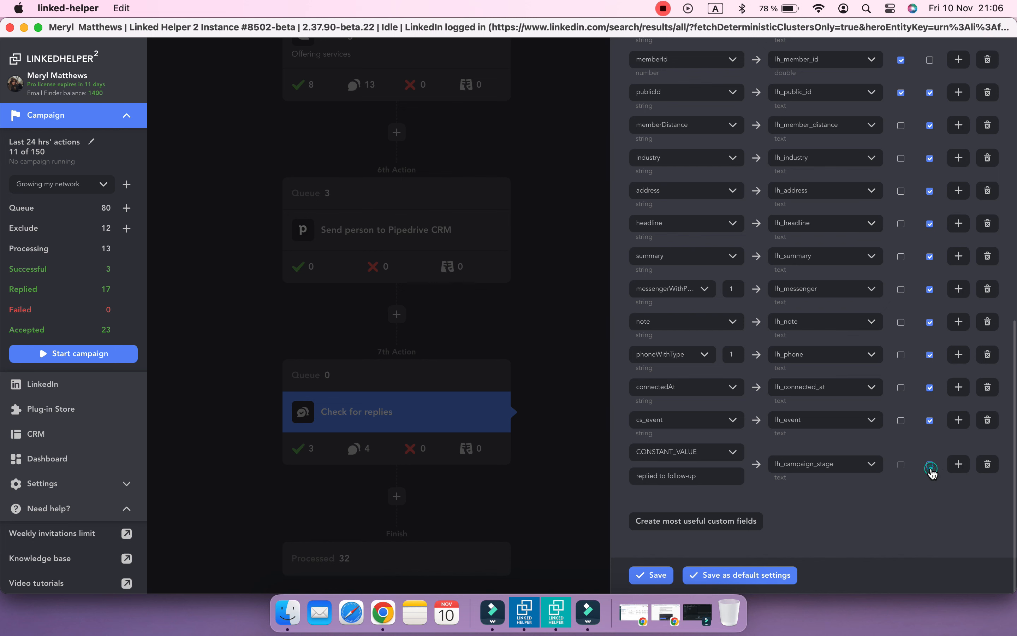
click(648, 576)
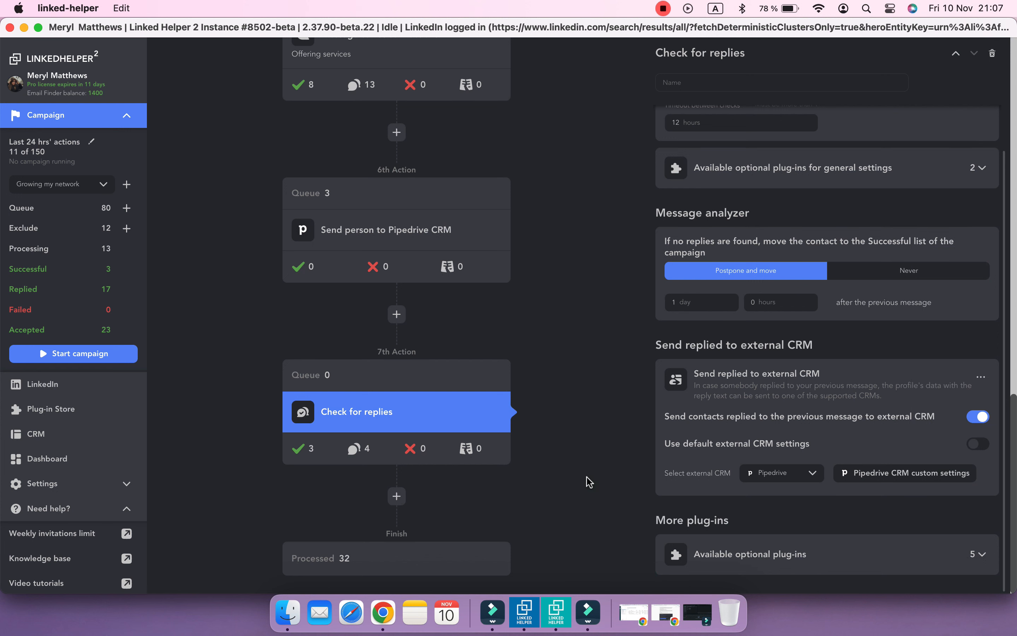
scroll(586, 477, up, 5)
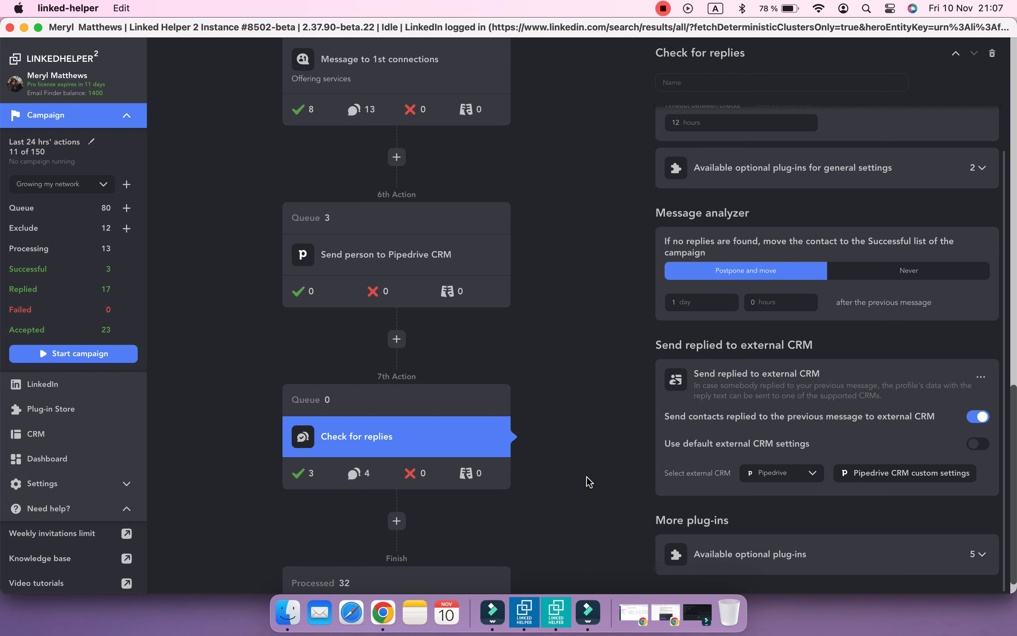
Step: In the Message to 1st connections action, enable sending contacts who replied to the previous message to external CRM, with Pipedrive as the CRM
scroll(586, 476, up, 2)
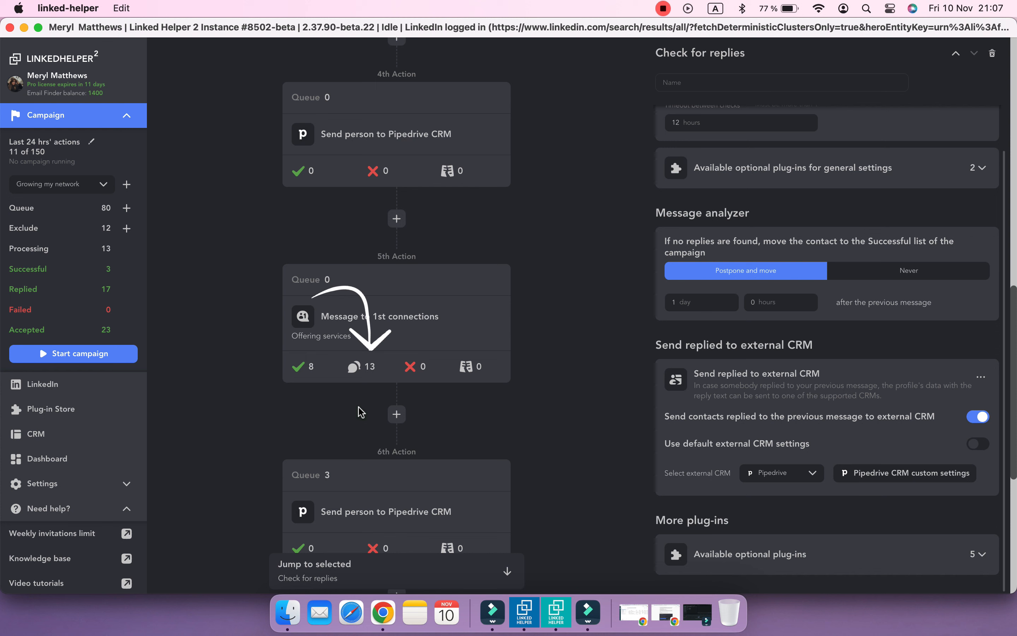
click(410, 315)
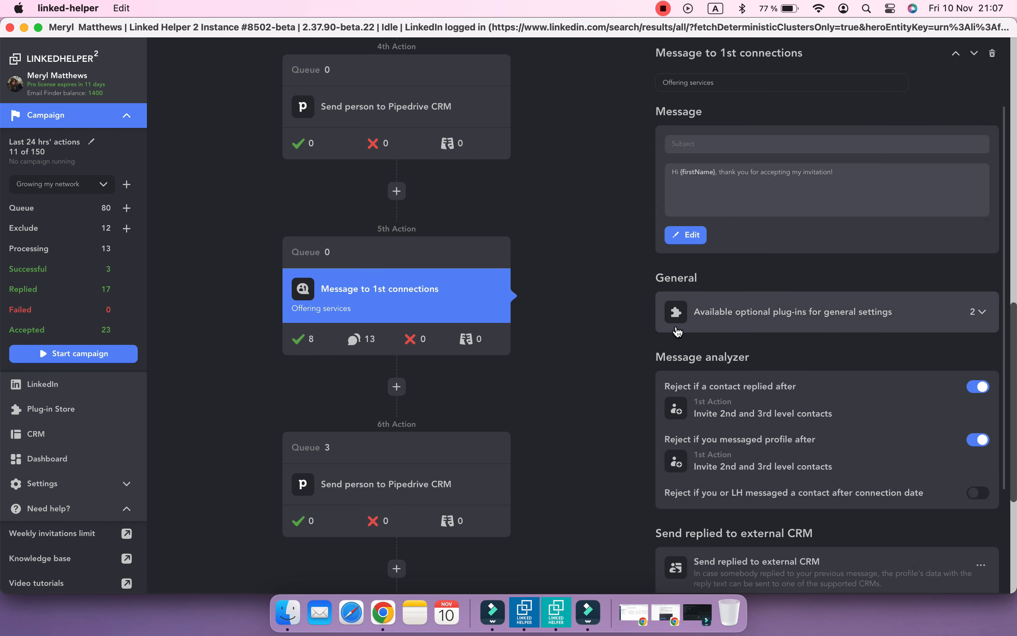
scroll(695, 348, down, 5)
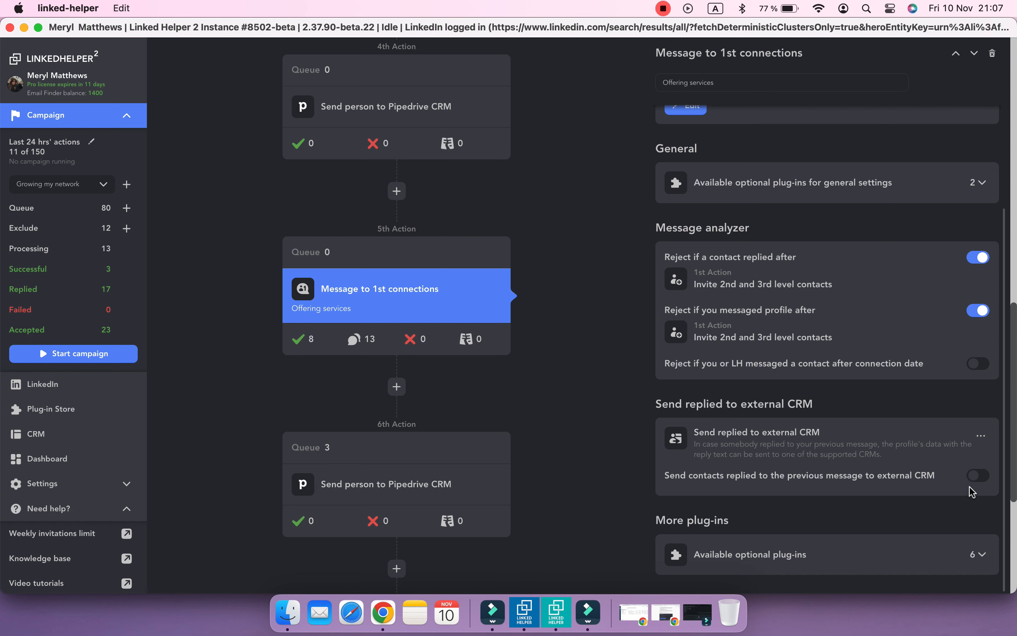
click(977, 475)
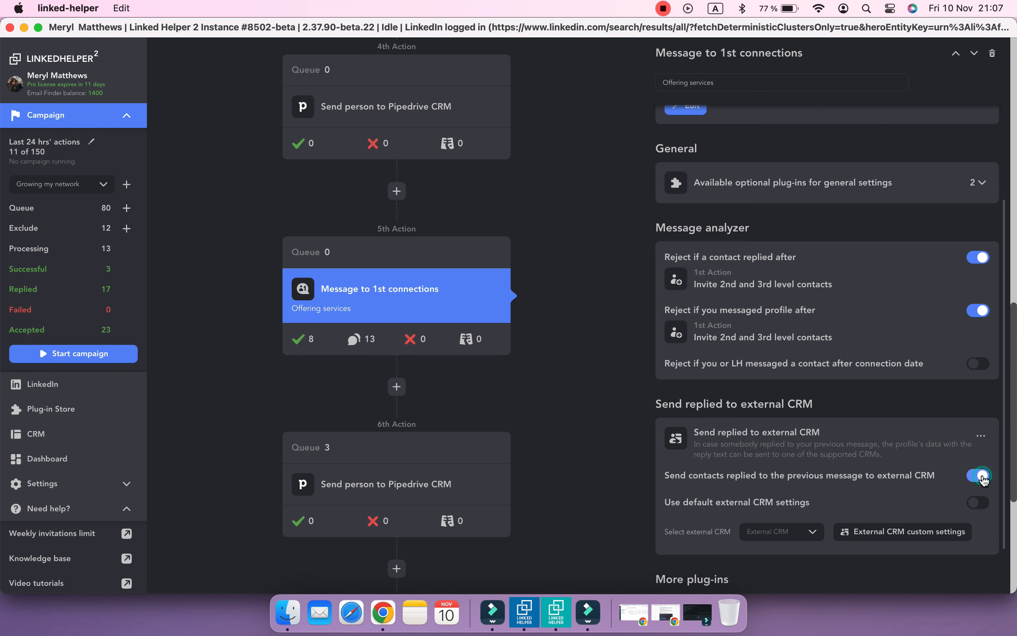
scroll(984, 479, down, 2)
click(799, 475)
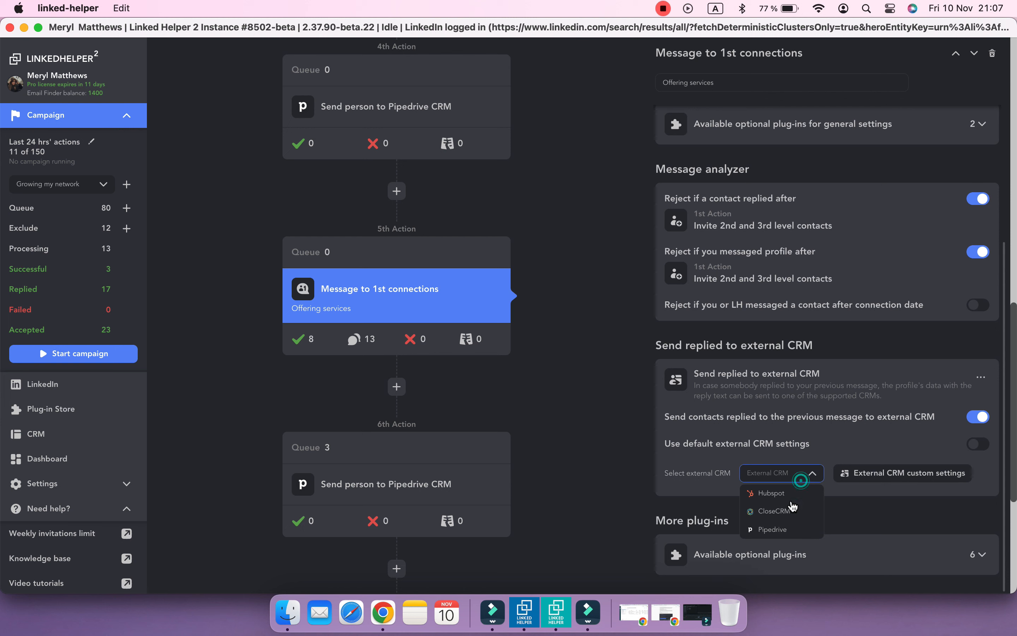
click(777, 529)
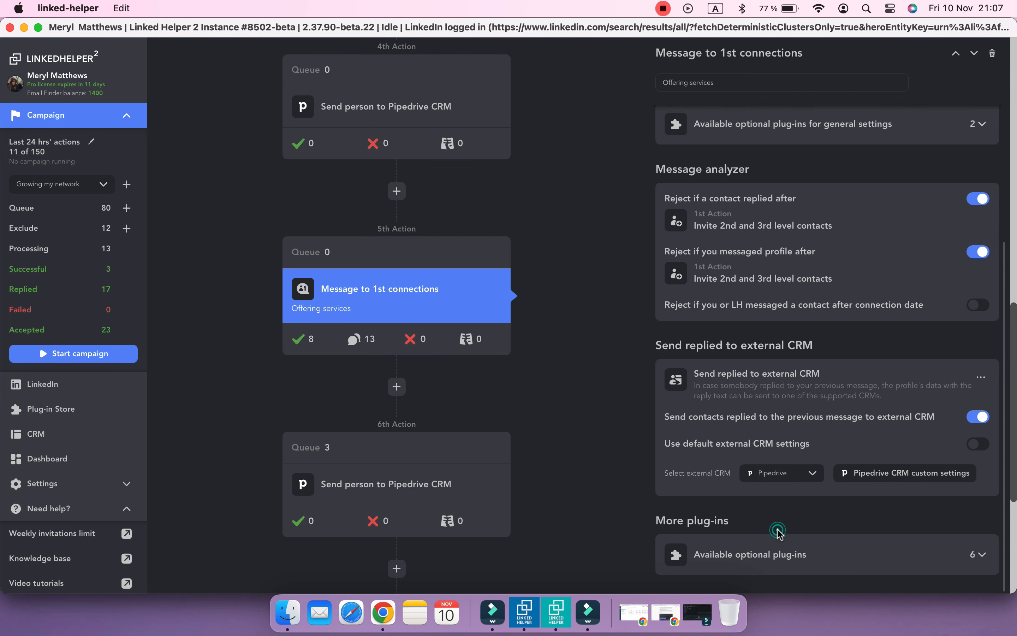
Step: In that message action's Pipedrive custom settings, add a person mapping below cs_event from CONSTANT_VALUE to lh_campaign_stage
click(900, 478)
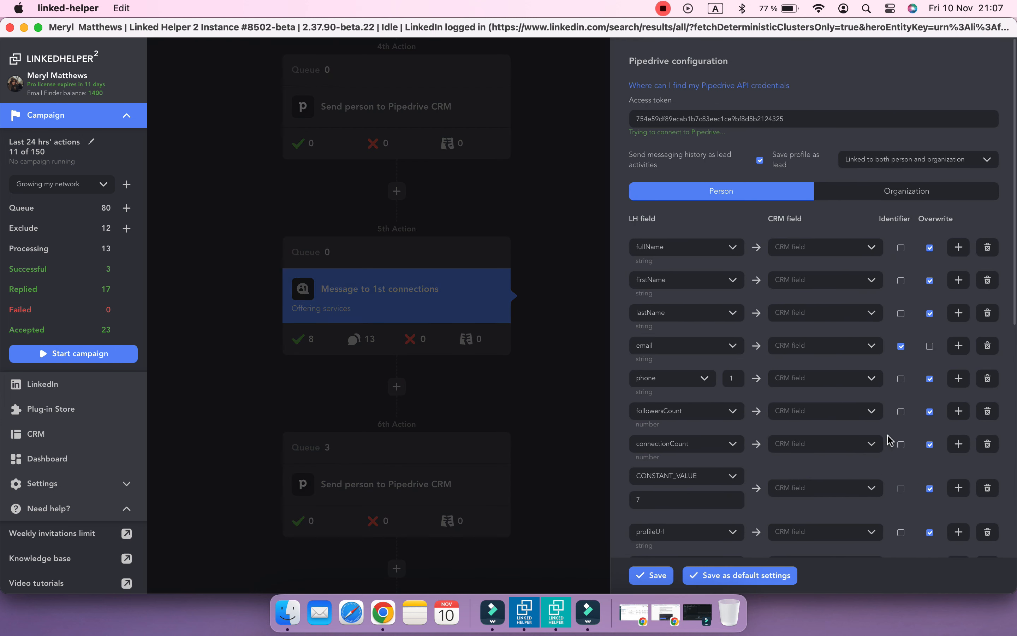
scroll(889, 441, down, 5)
scroll(889, 440, down, 5)
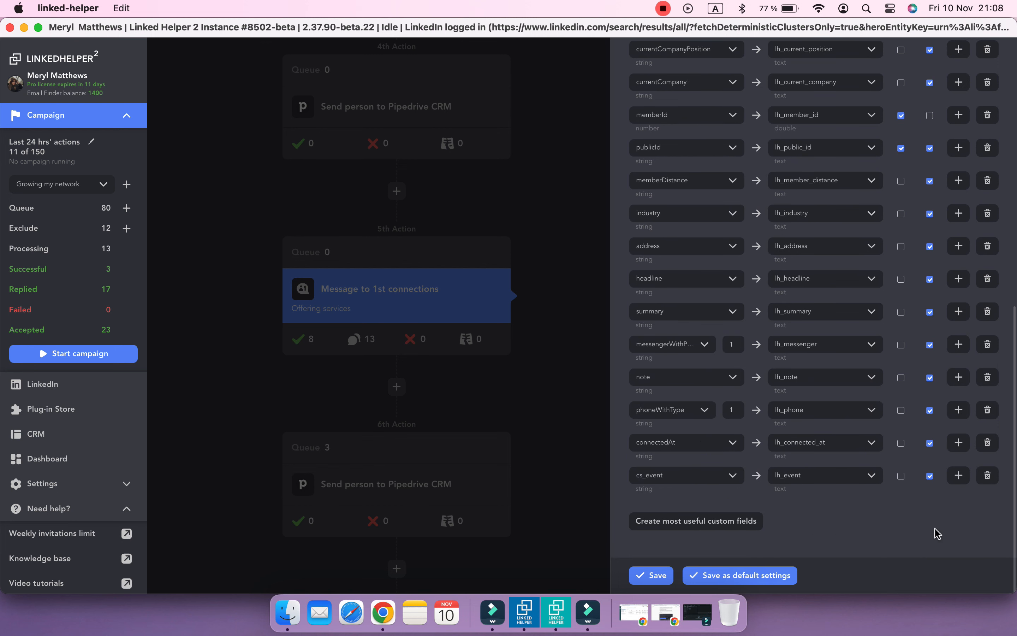
click(958, 475)
click(710, 509)
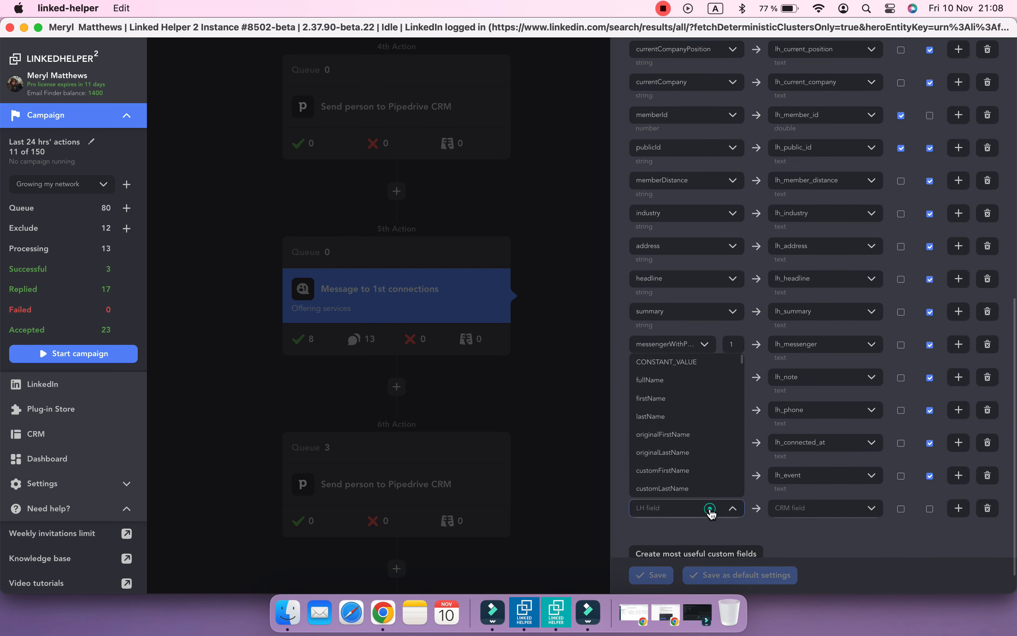
click(714, 362)
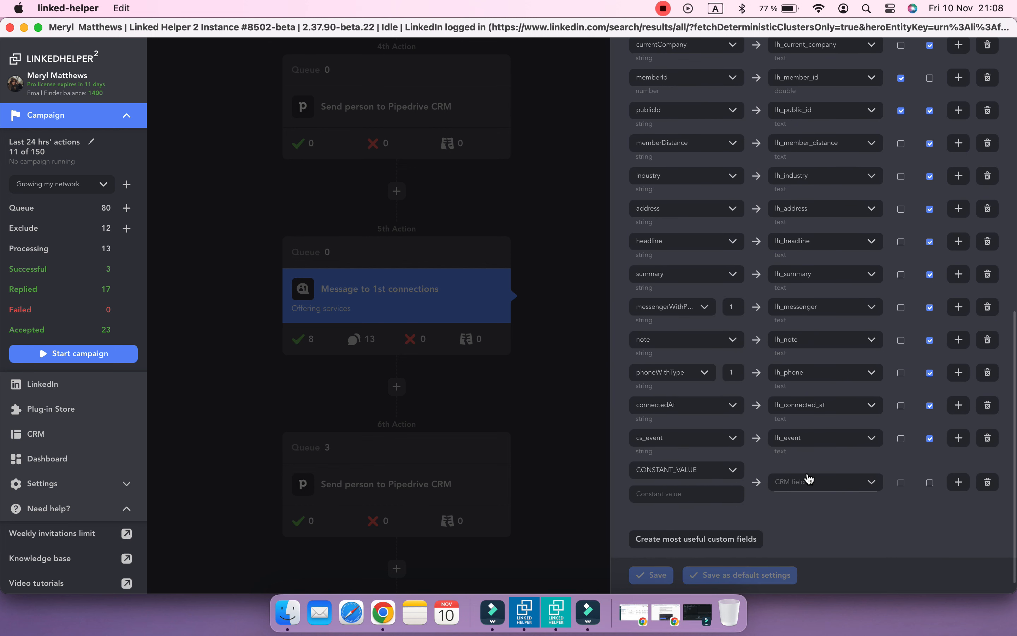
click(803, 485)
scroll(815, 463, down, 10)
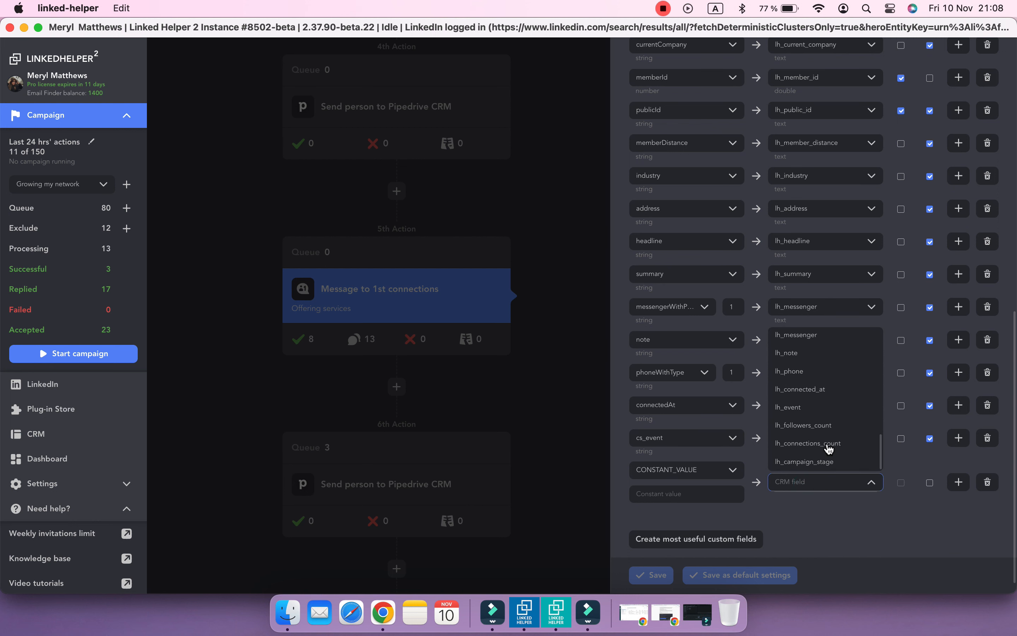
click(818, 462)
Step: Set the lh_campaign_stage constant value to "replied to invite", enable Overwrite for it, and save the custom Pipedrive settings
click(689, 495)
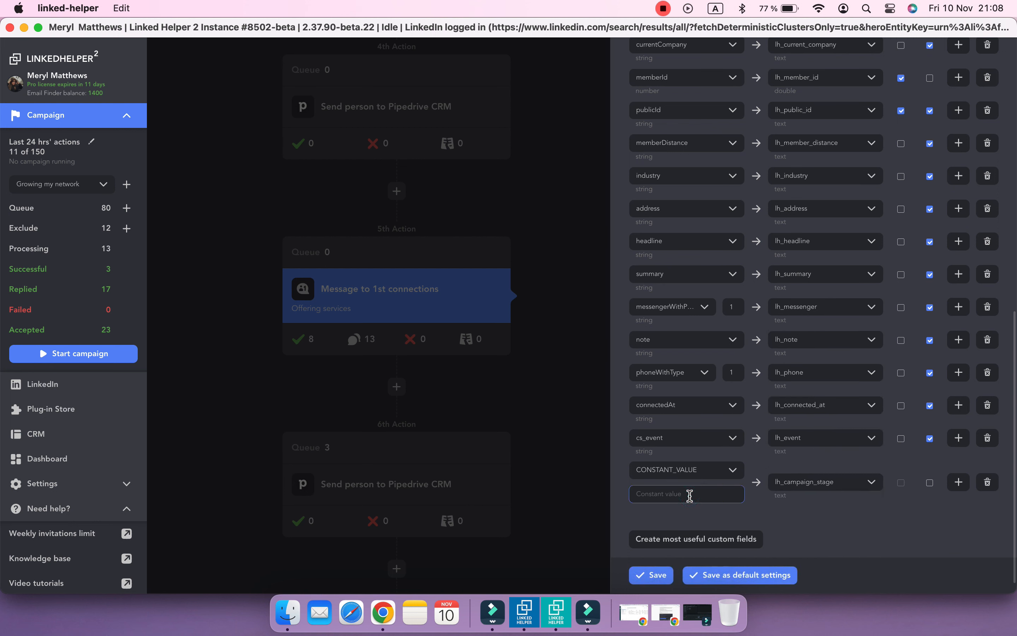
text(replied to invite)
click(929, 483)
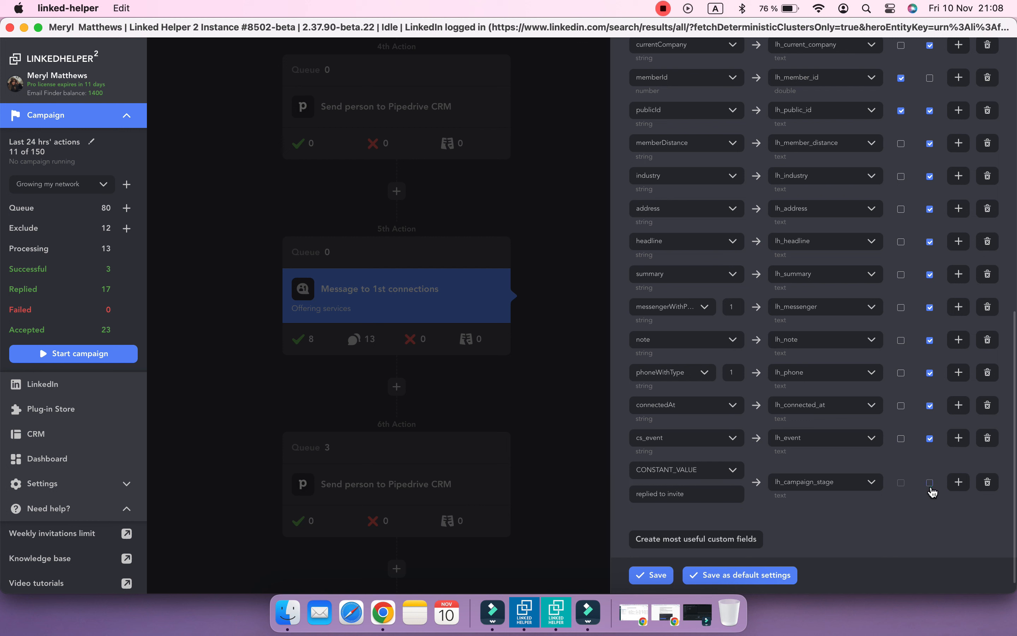
click(656, 576)
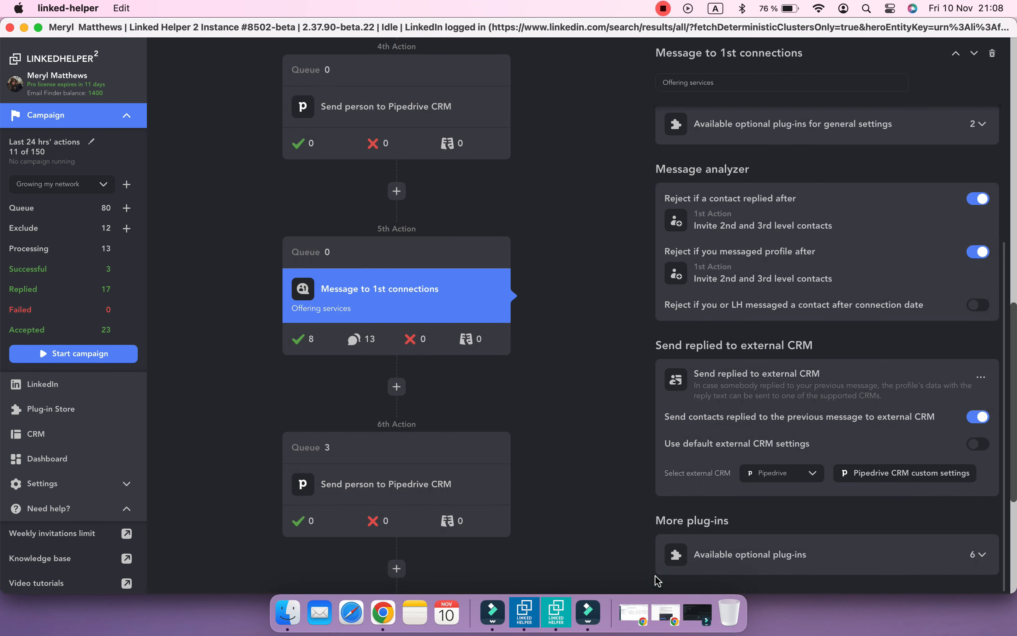
Step: Start the Growing my network campaign from its workflow view
scroll(544, 452, up, 5)
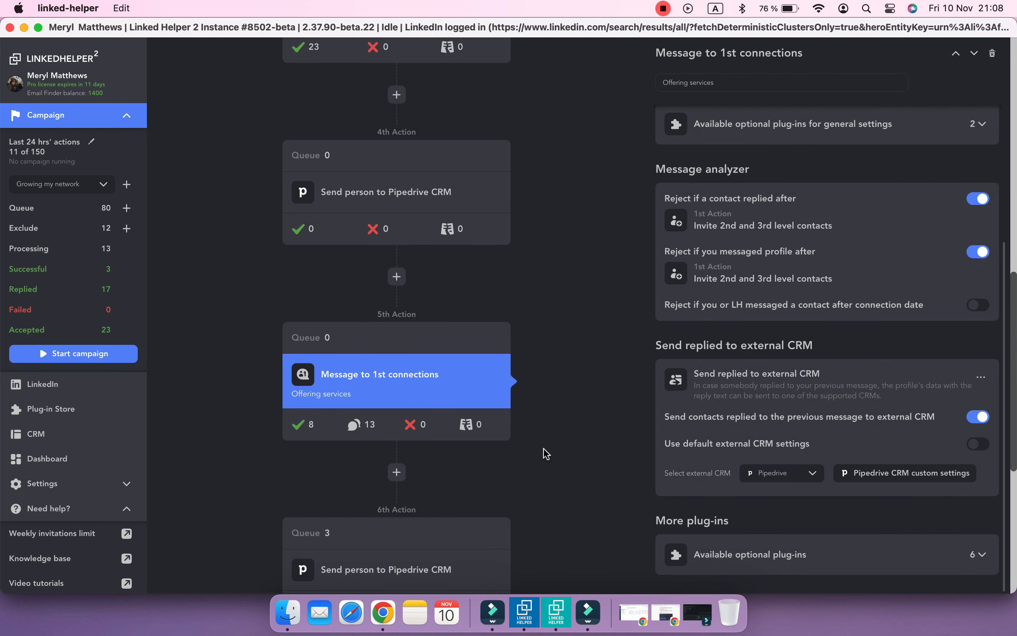
scroll(584, 357, up, 10)
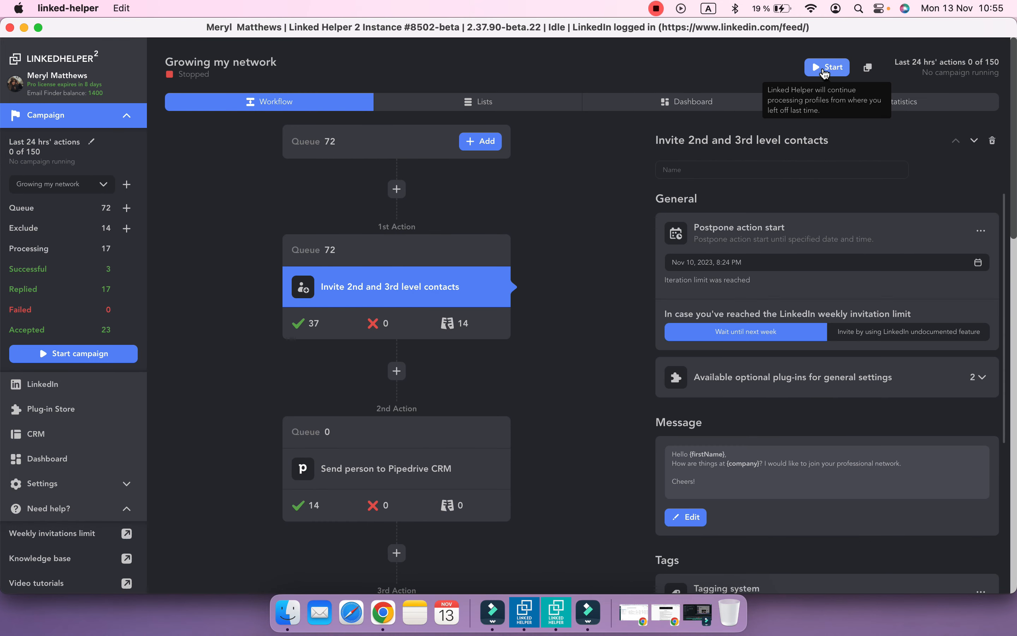
click(825, 69)
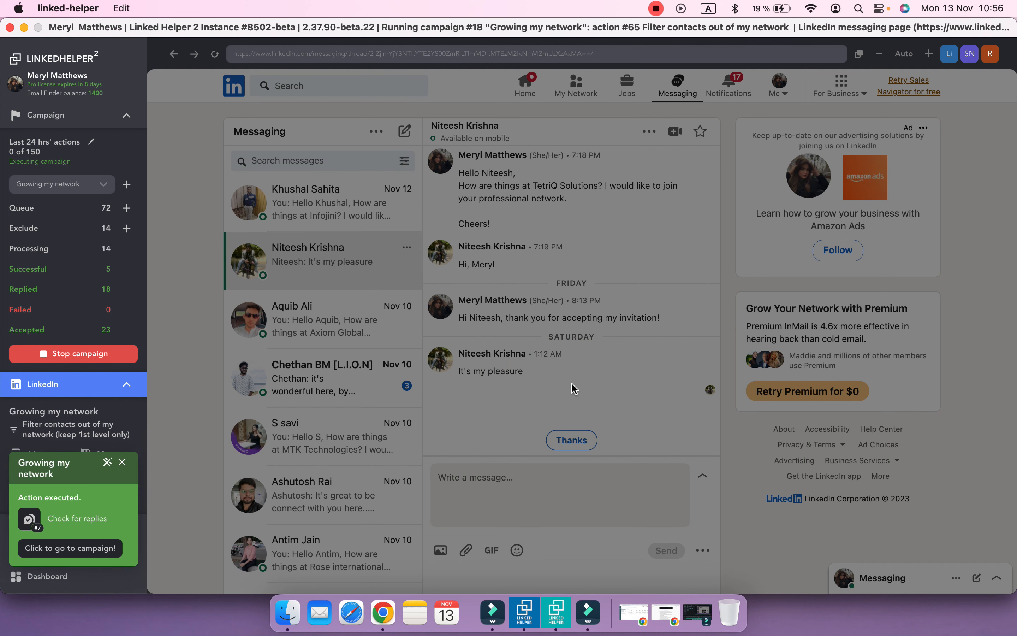
Step: Switch to Pipedrive in Chrome and check the campaign stage of the TetriQ Solutions contact in the people list
click(383, 613)
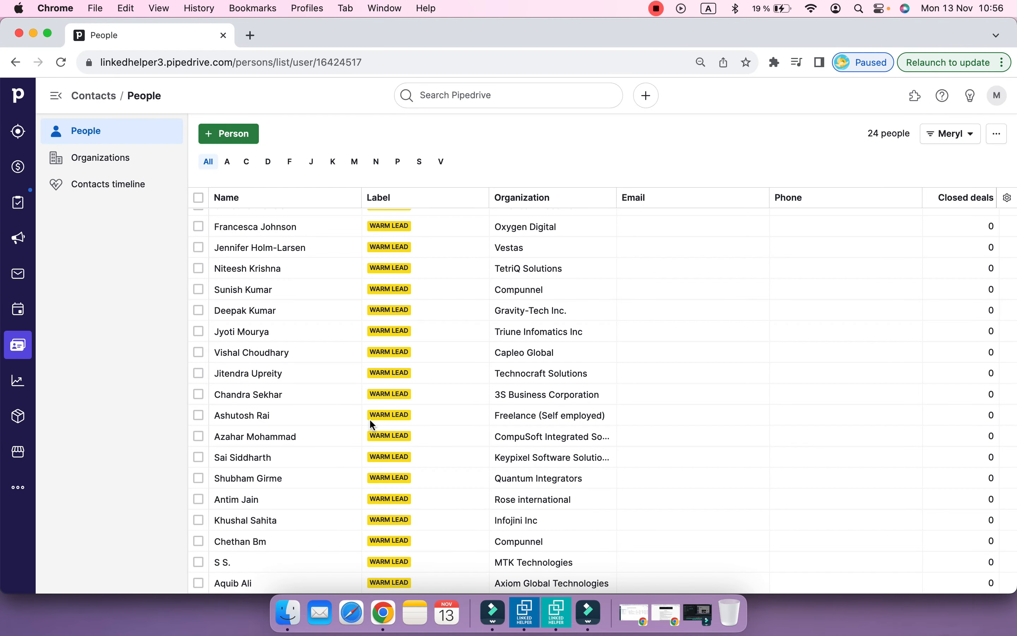
scroll(293, 520, up, 5)
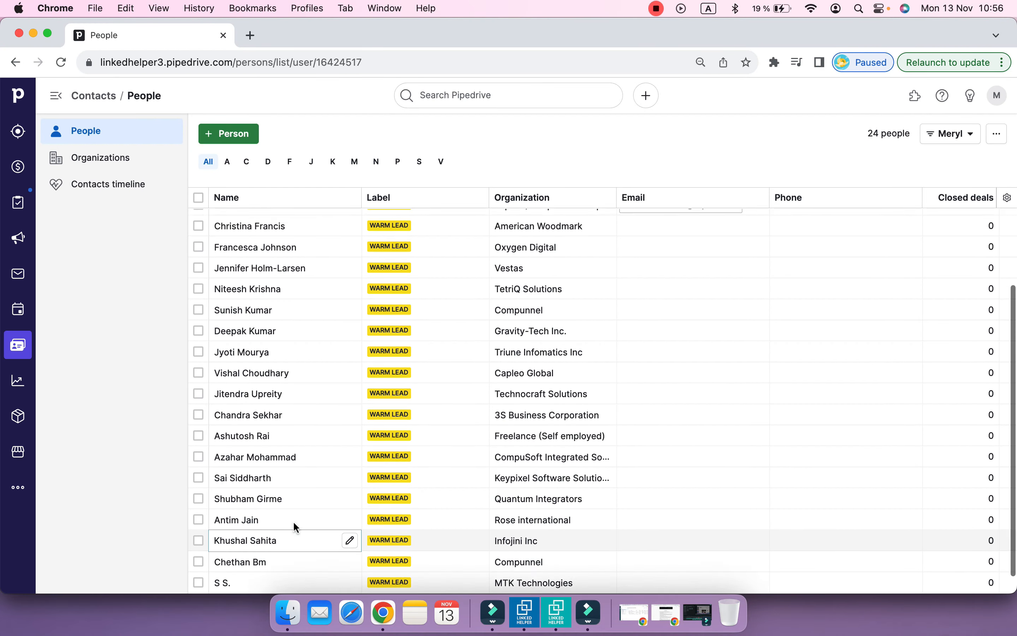
scroll(246, 373, right, 10)
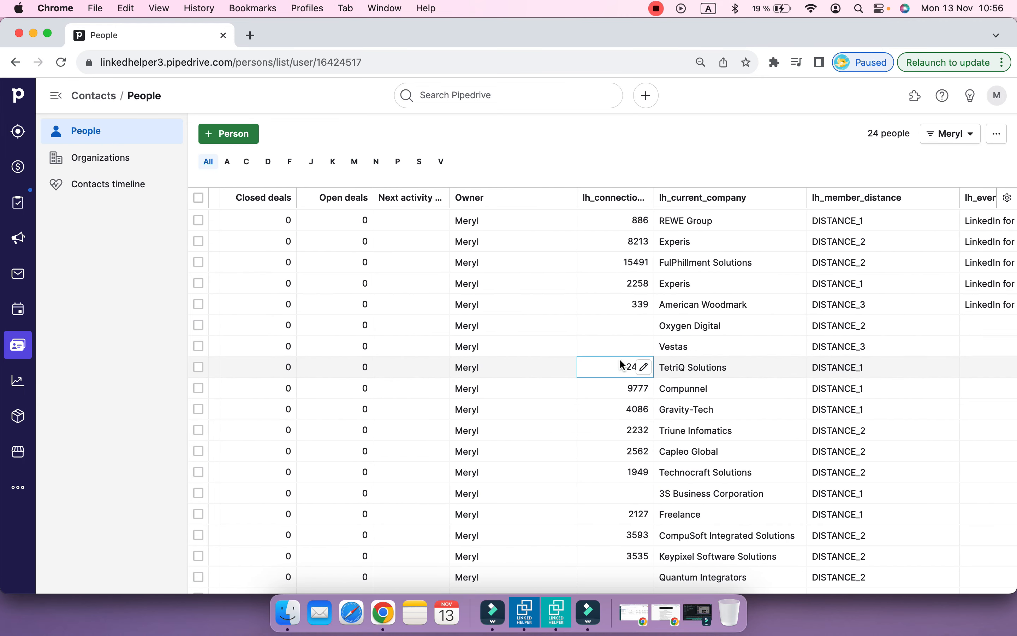
scroll(619, 361, right, 5)
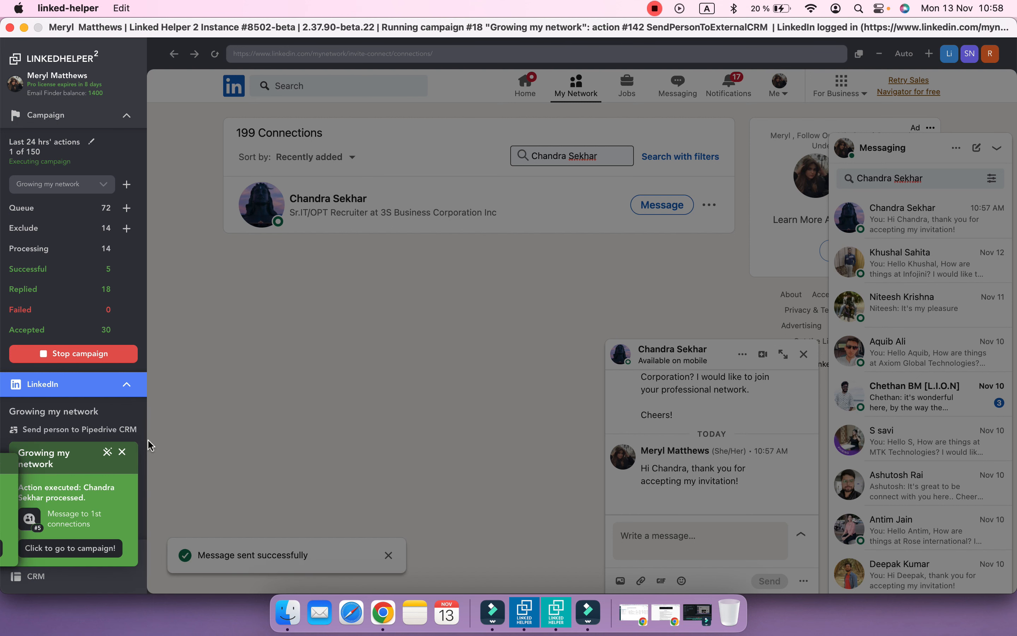
Step: Return to the Pipedrive people list in Chrome and examine the lh_campaign_stage value of the 3S Business Corporation contact
click(386, 614)
scroll(314, 455, down, 3)
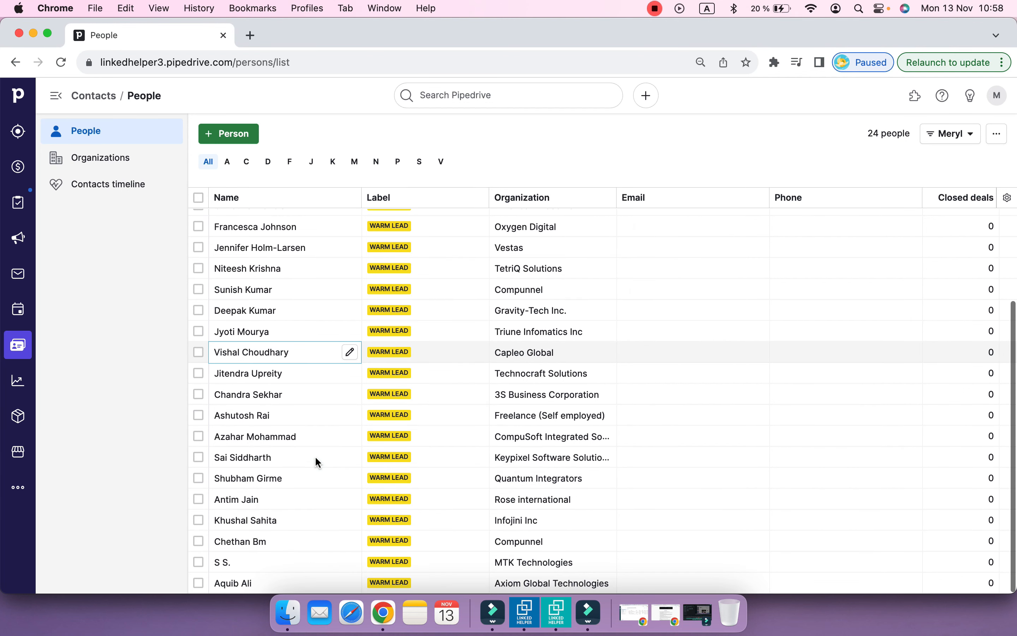
scroll(297, 395, right, 15)
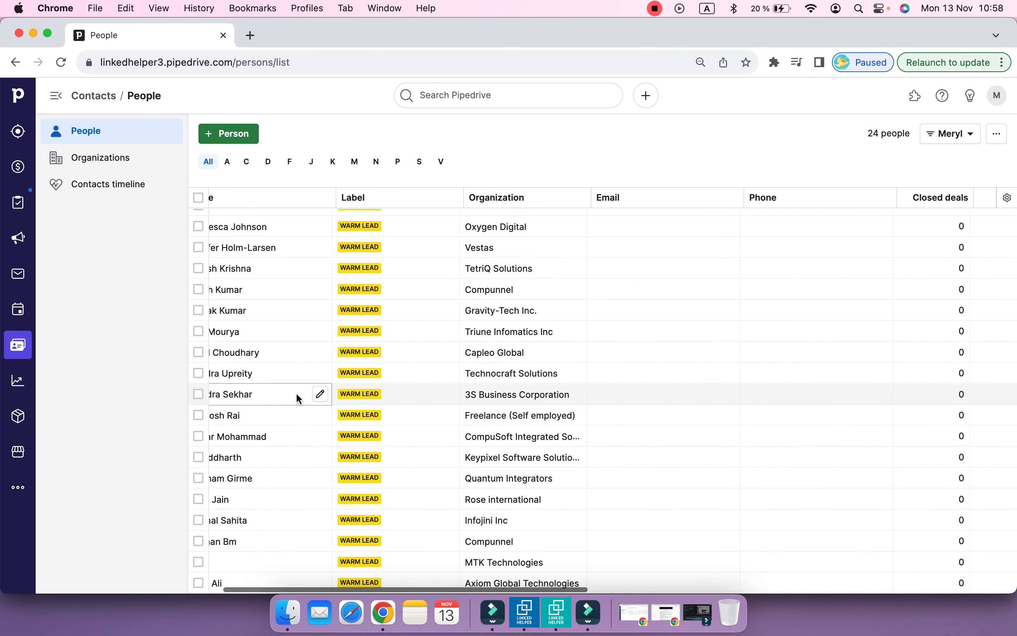
scroll(296, 395, right, 10)
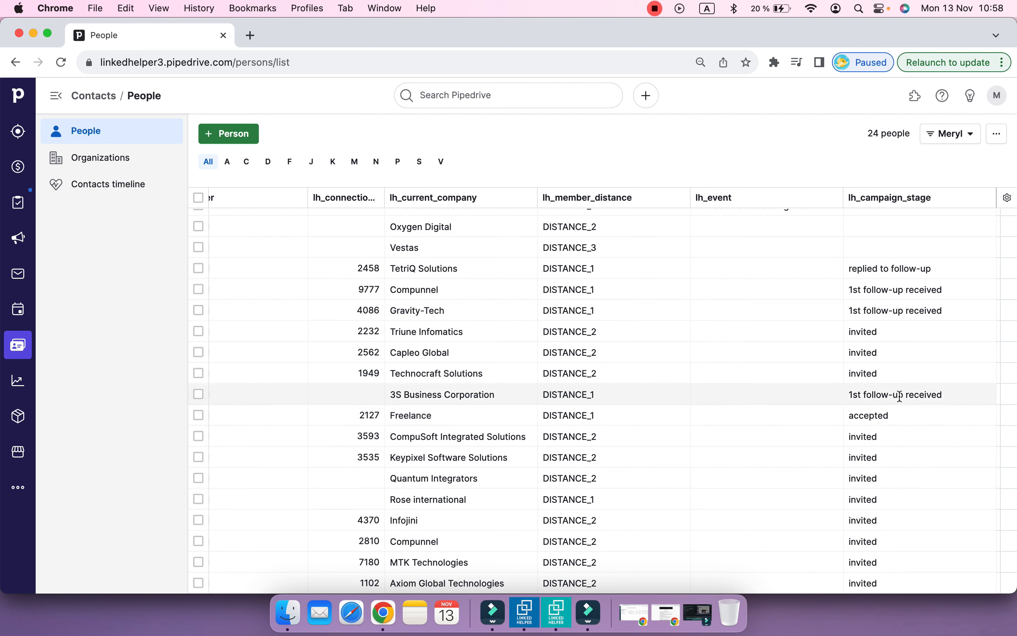